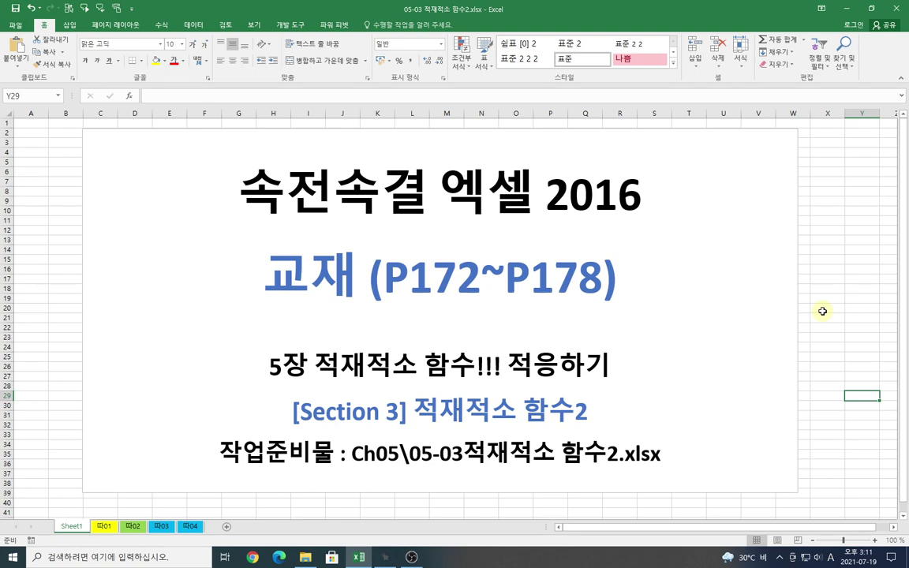
Step: Open the 따01 worksheet and review the P172 and P173 exercise notes beside the score table
click(834, 306)
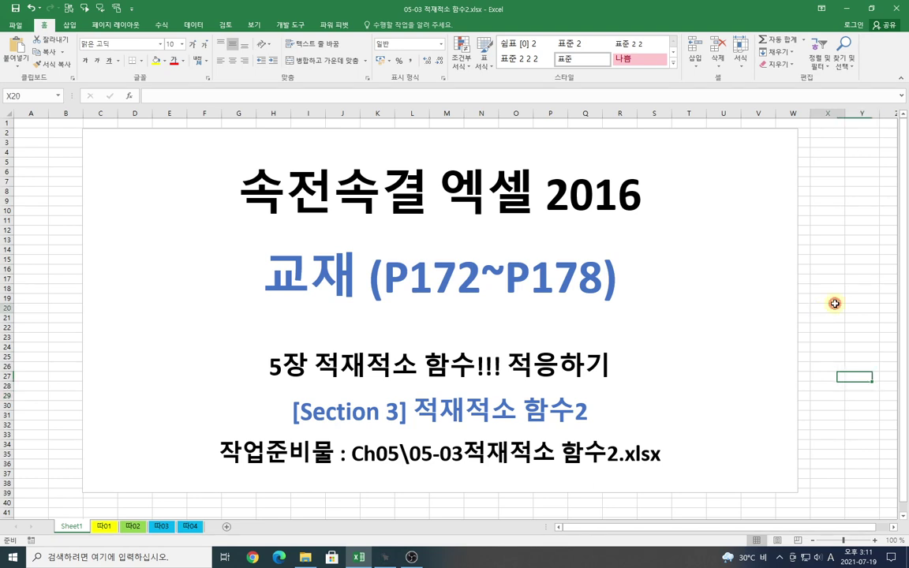
click(101, 526)
click(511, 424)
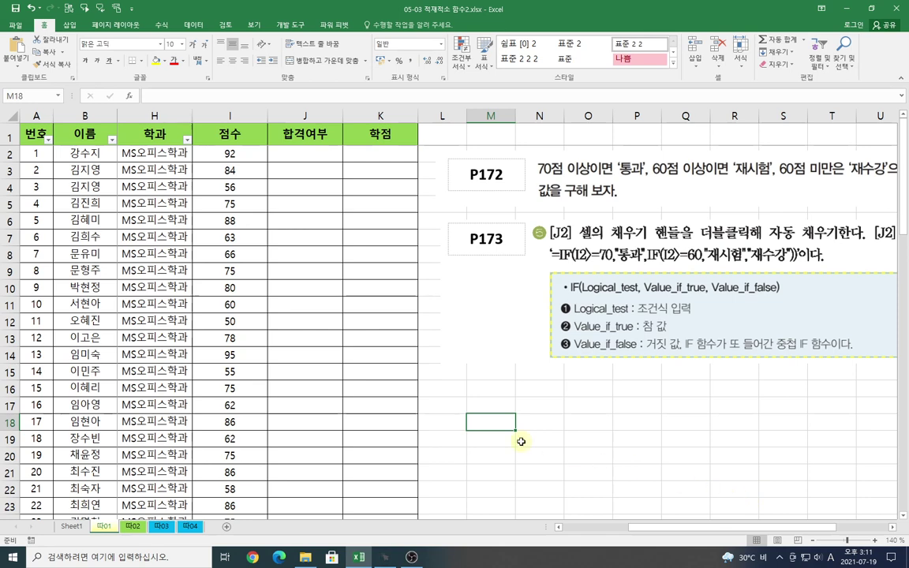
click(489, 386)
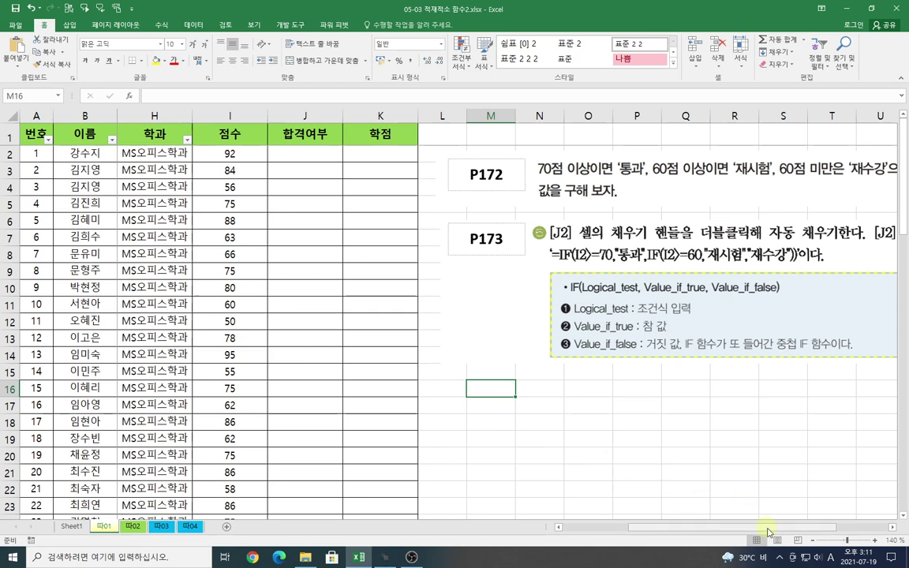
drag(785, 530, 812, 534)
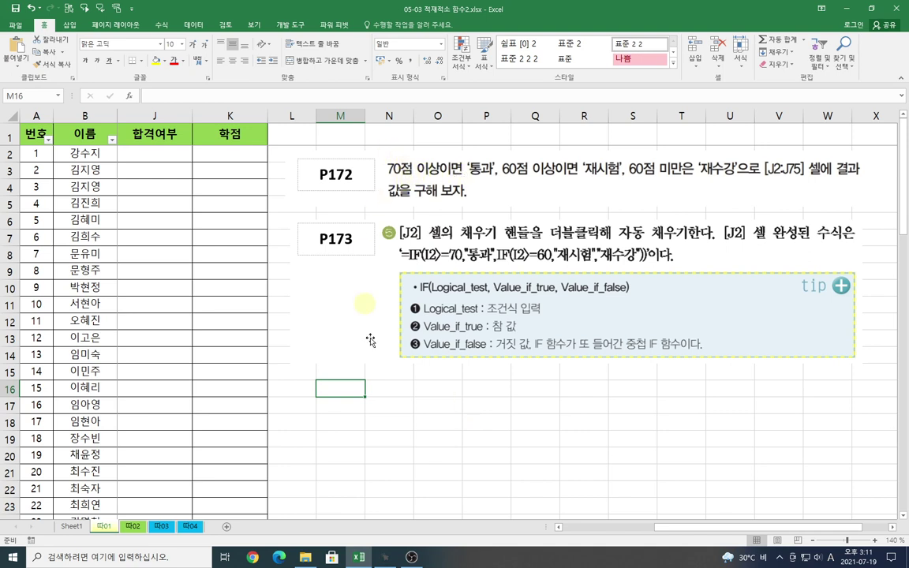
drag(674, 528, 648, 532)
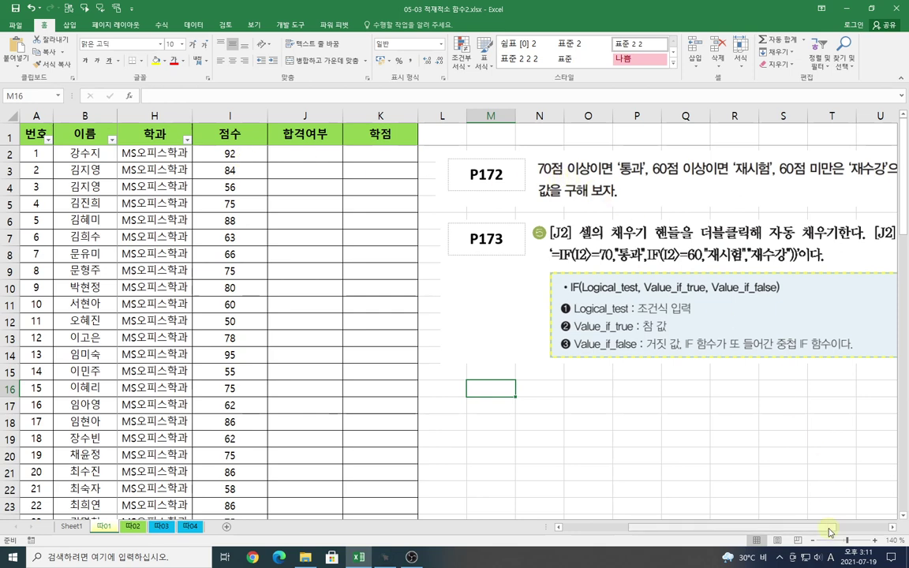
drag(828, 527, 854, 536)
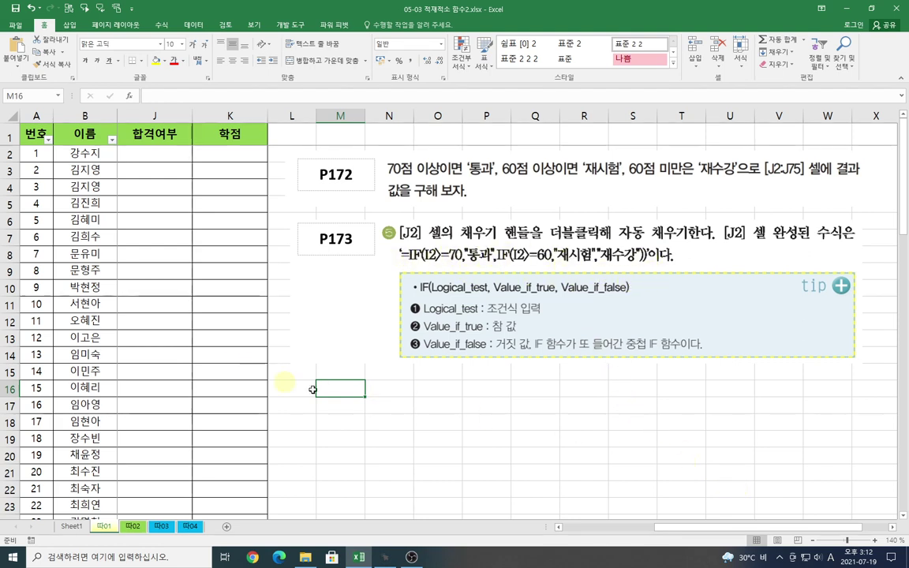
mouse_move(669, 528)
mouse_down()
mouse_move(653, 530)
mouse_move(669, 526)
mouse_up()
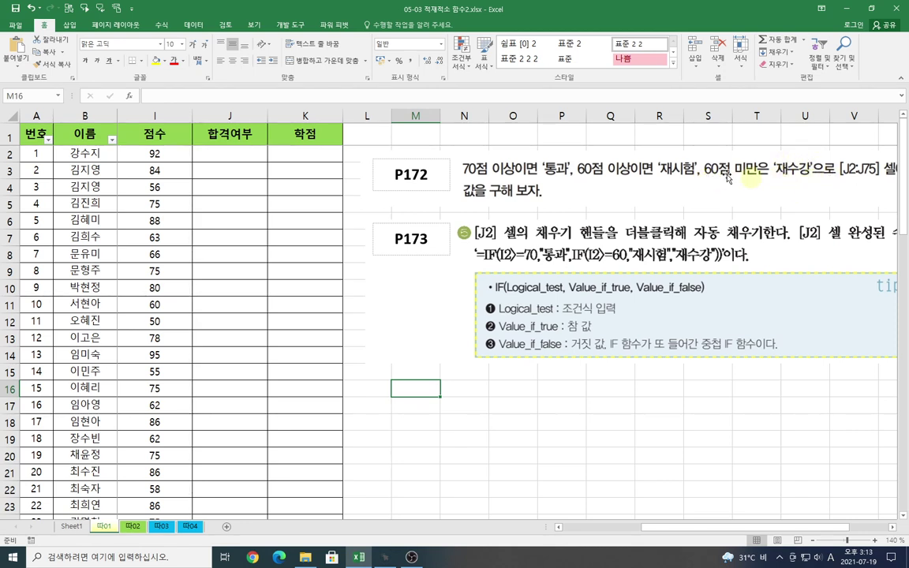
Step: Start an IF function in cell J2 with the logical test I2>=70 and "통과" as the true value
click(225, 151)
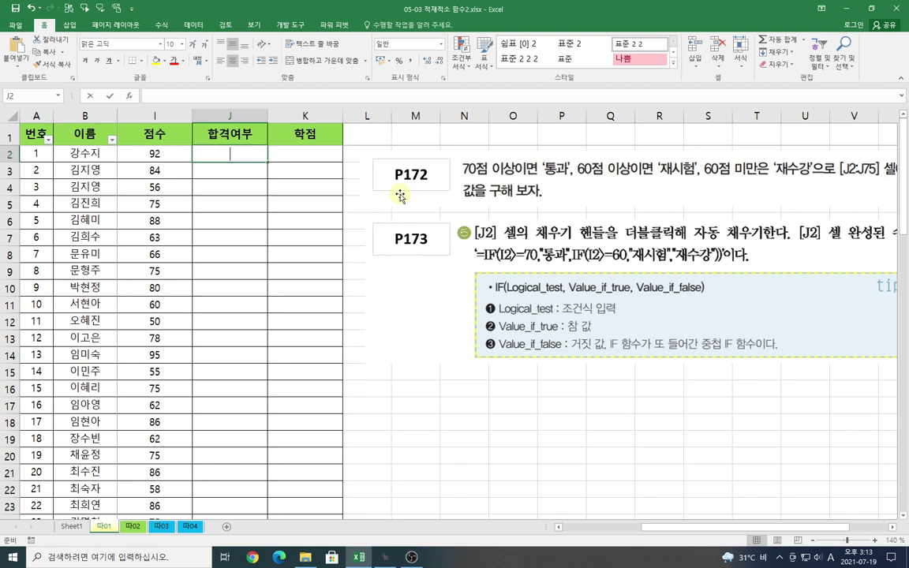
text(=if)
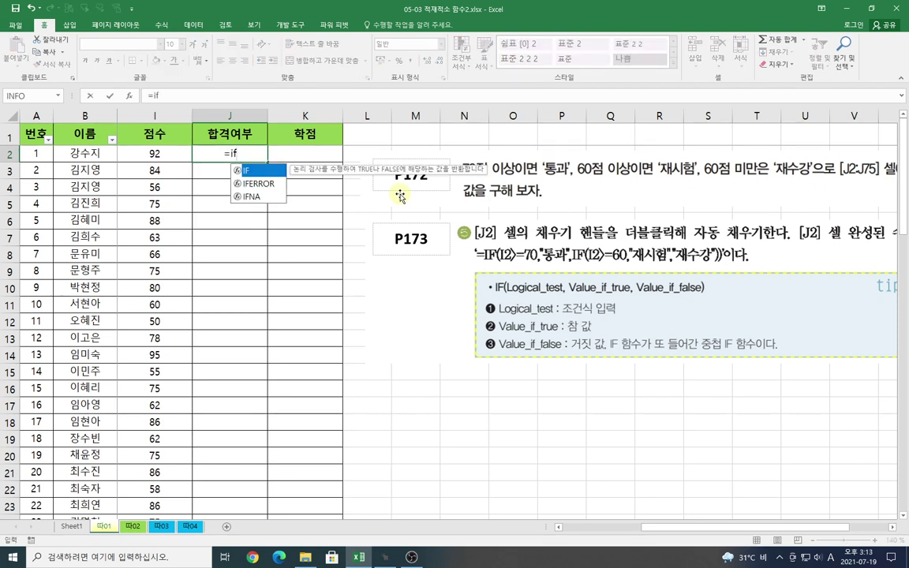
double_click(270, 171)
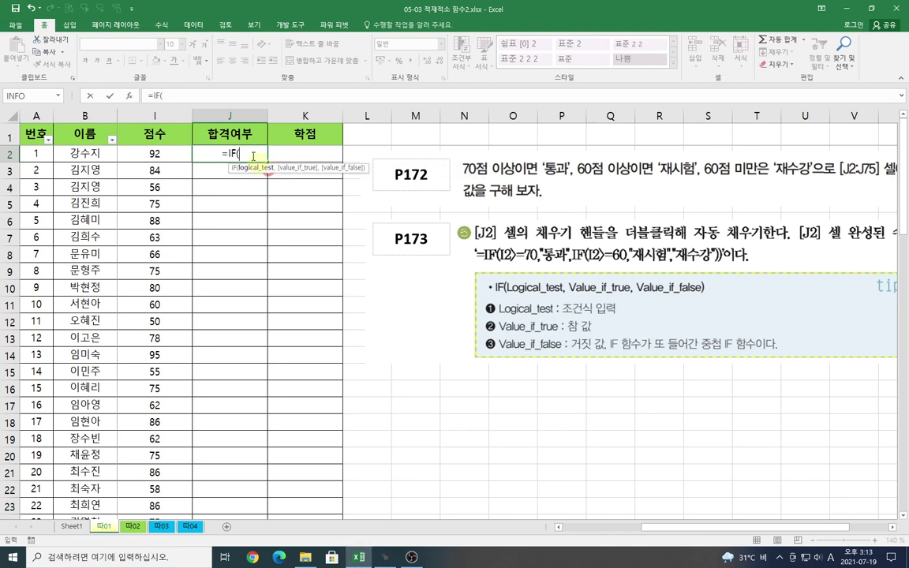
click(131, 96)
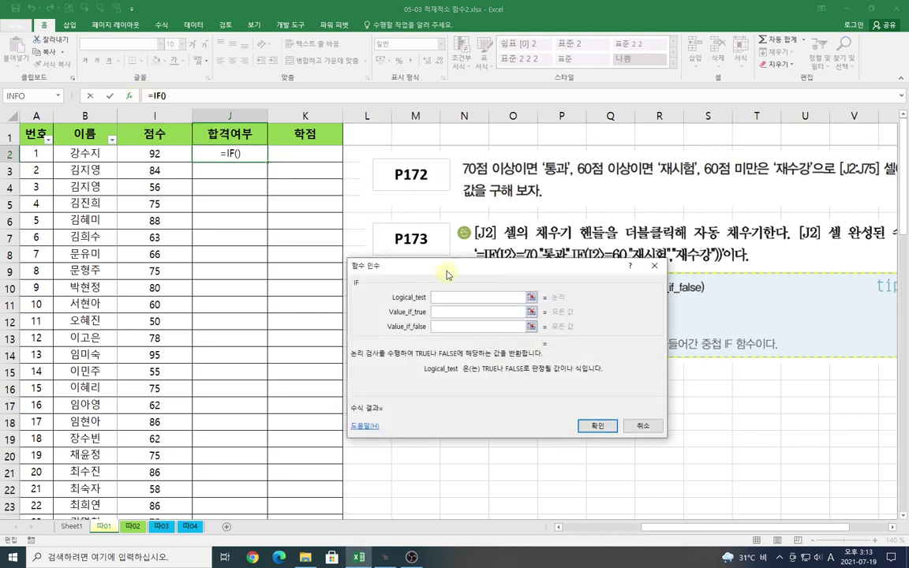
drag(404, 245, 227, 232)
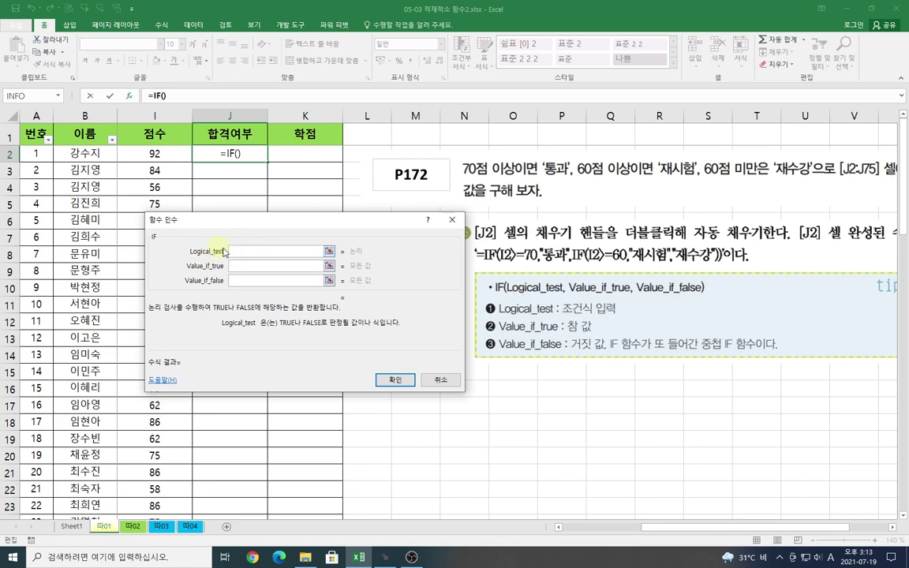
click(140, 151)
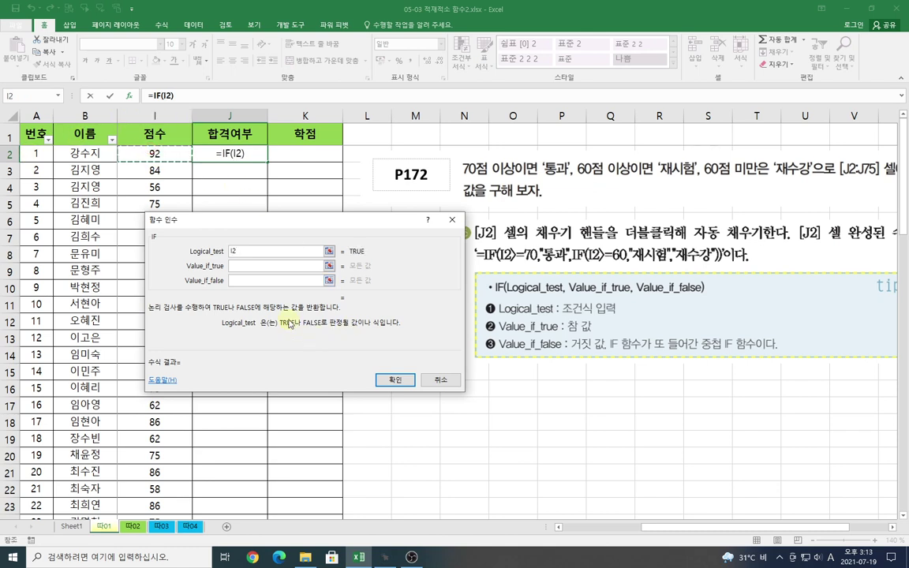
text(>=)
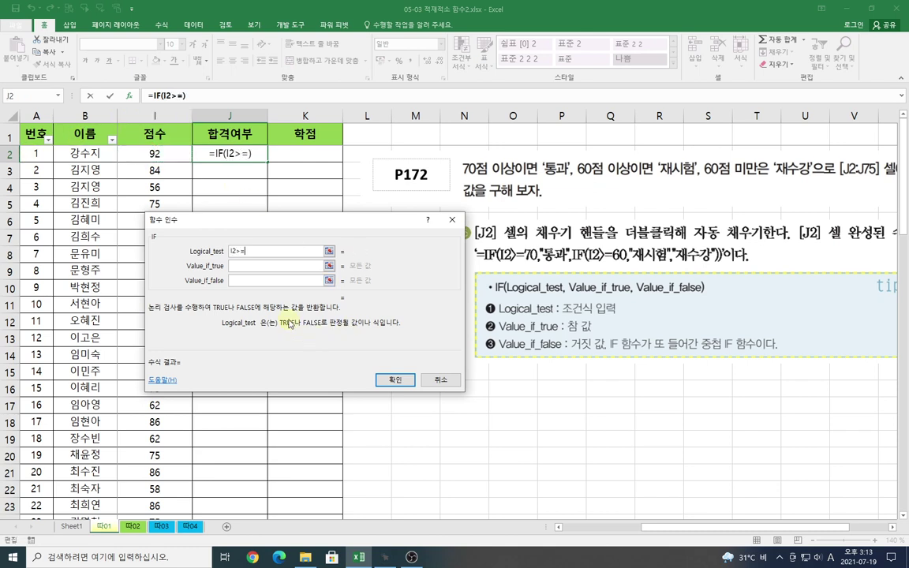
text(70)
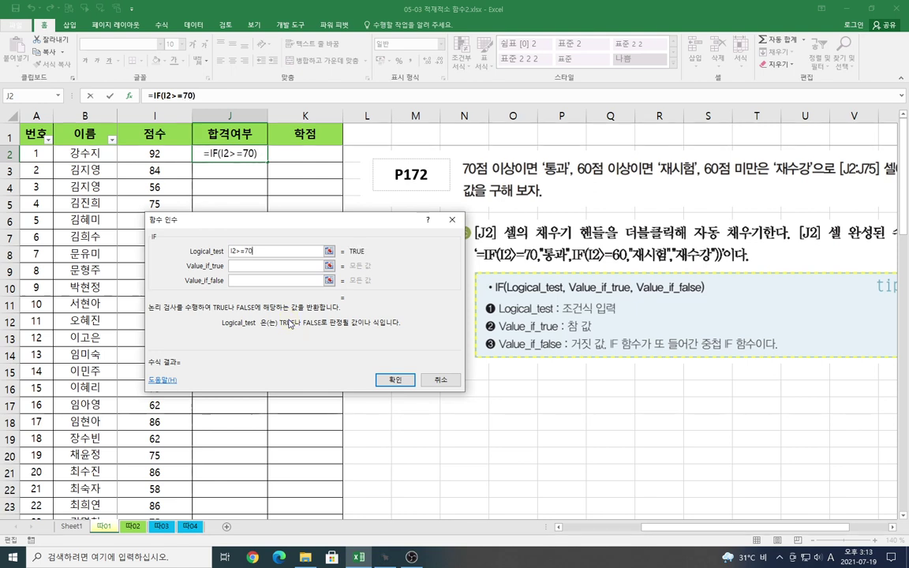
click(320, 265)
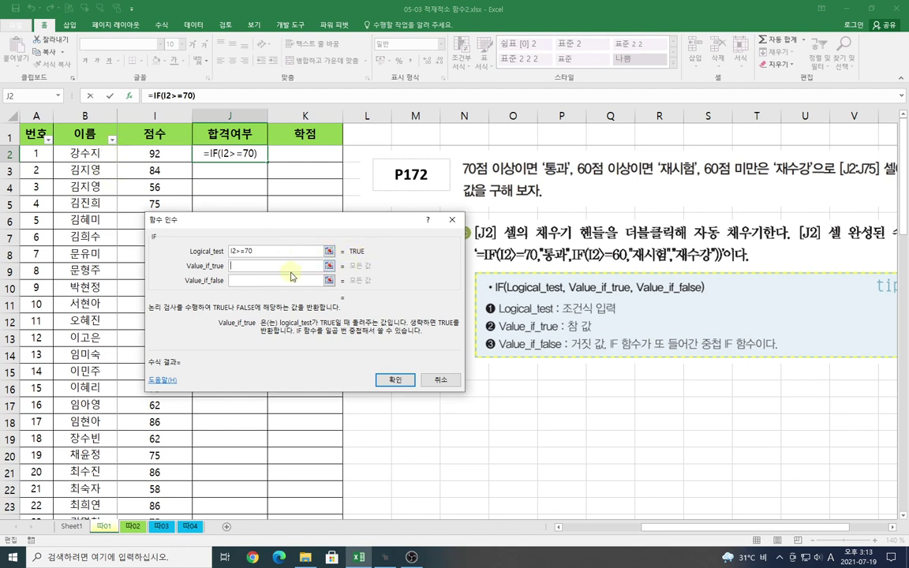
text(통과)
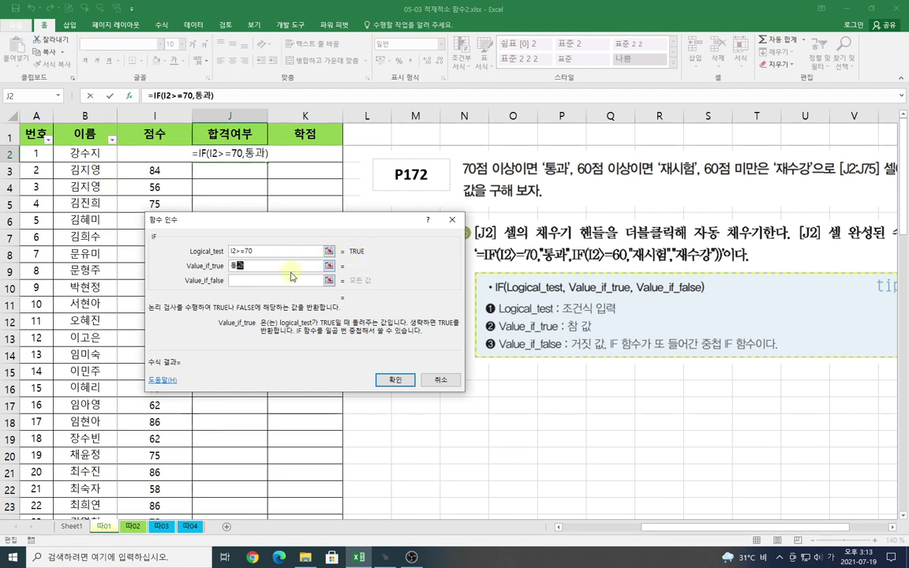
Step: Nest a second IF function as the false value and set its logical test to I2>=60
click(280, 283)
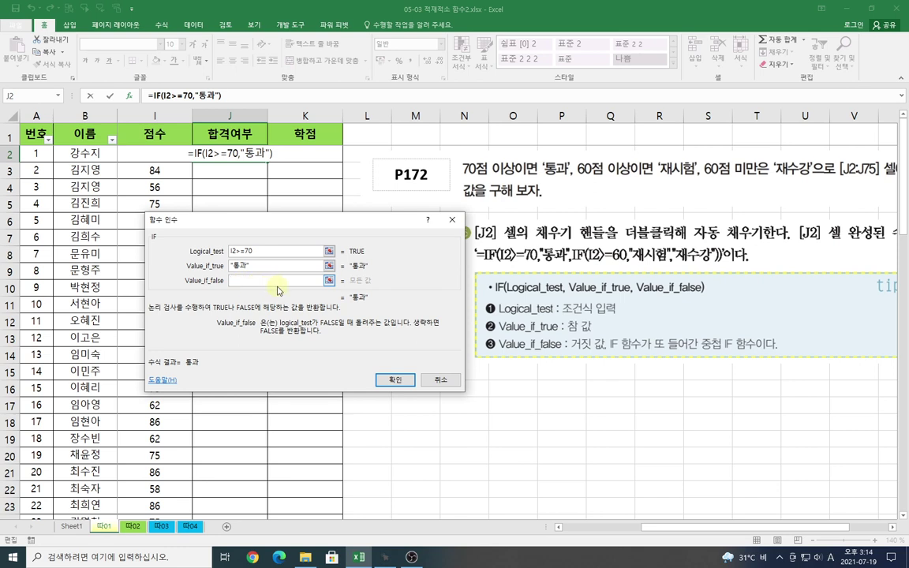
text(if)
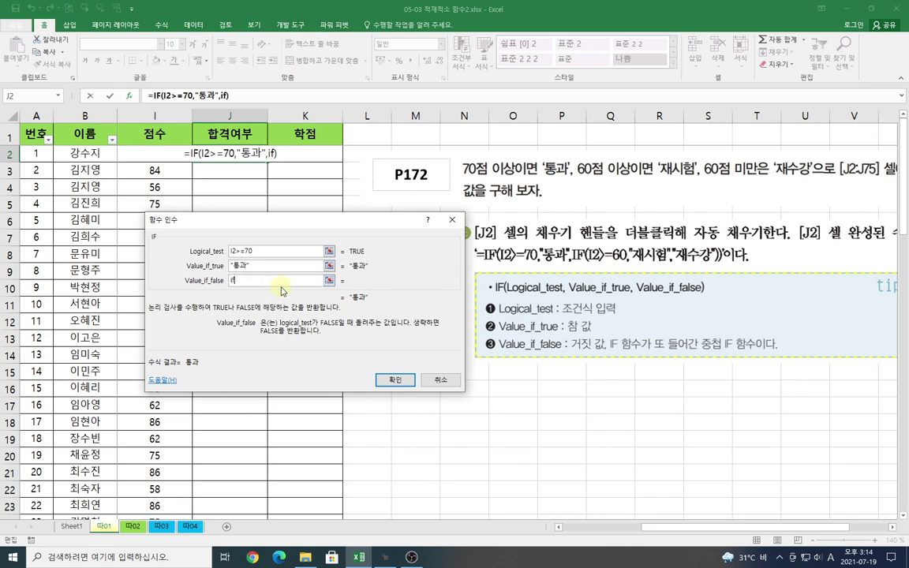
text(())
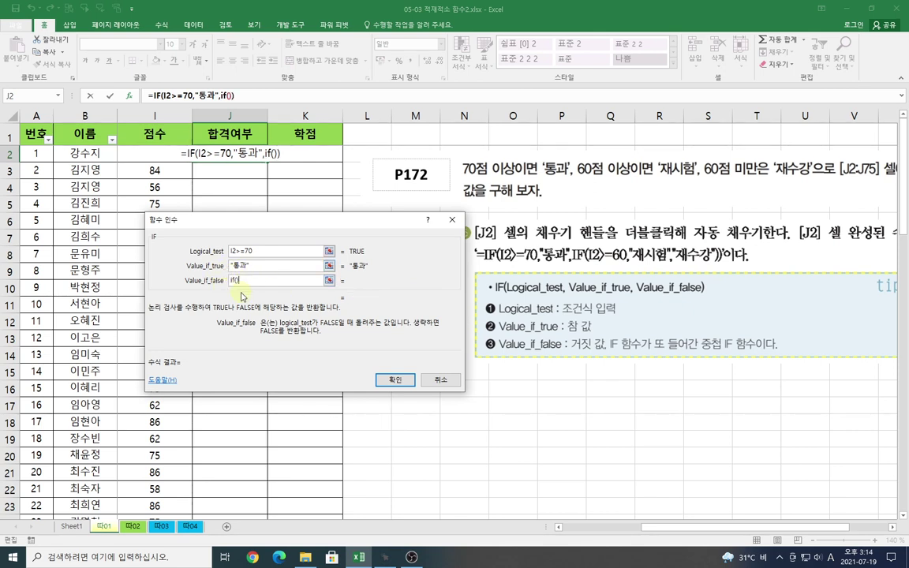
click(224, 94)
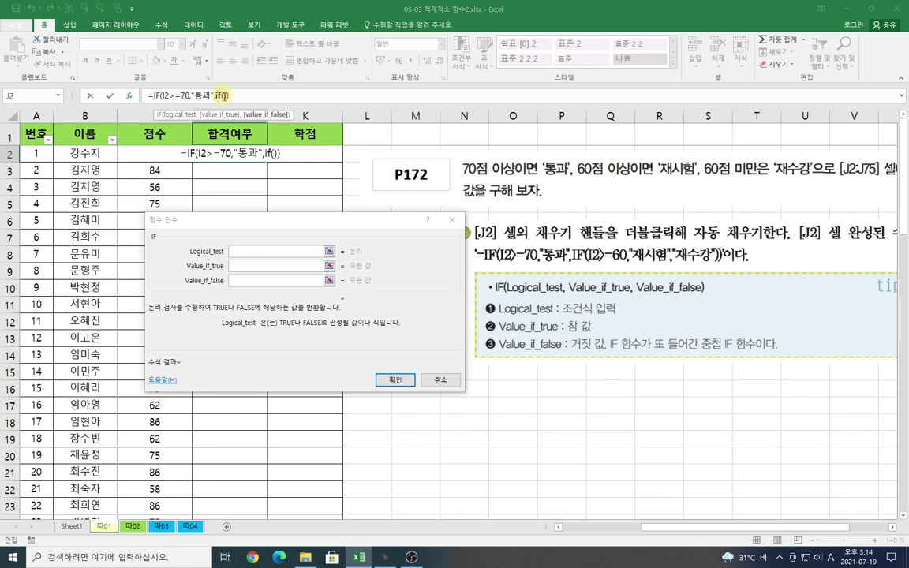
click(257, 253)
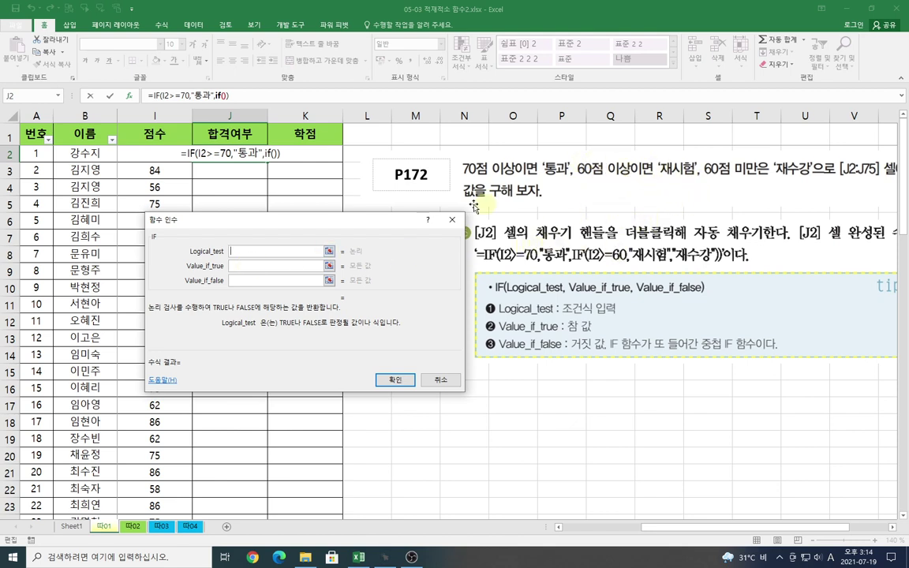
click(120, 154)
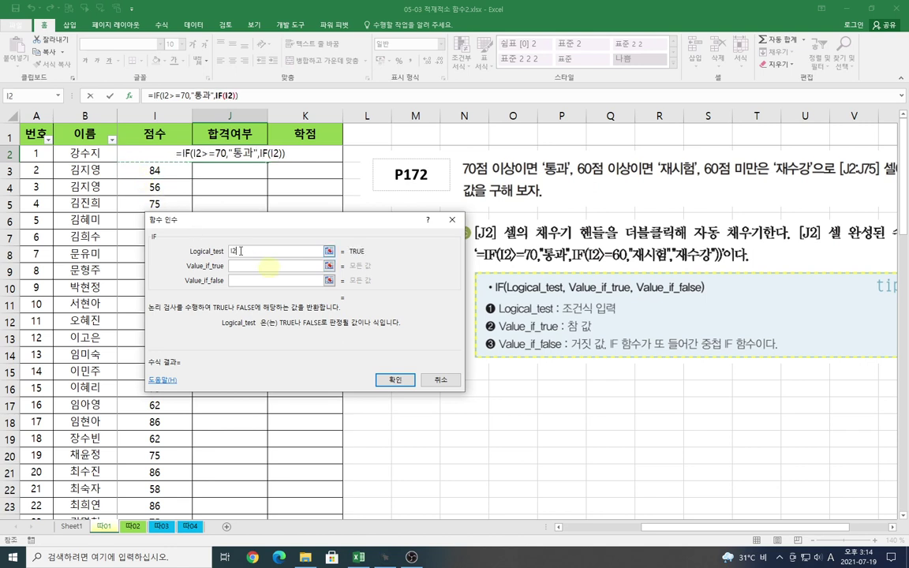
text(>=60)
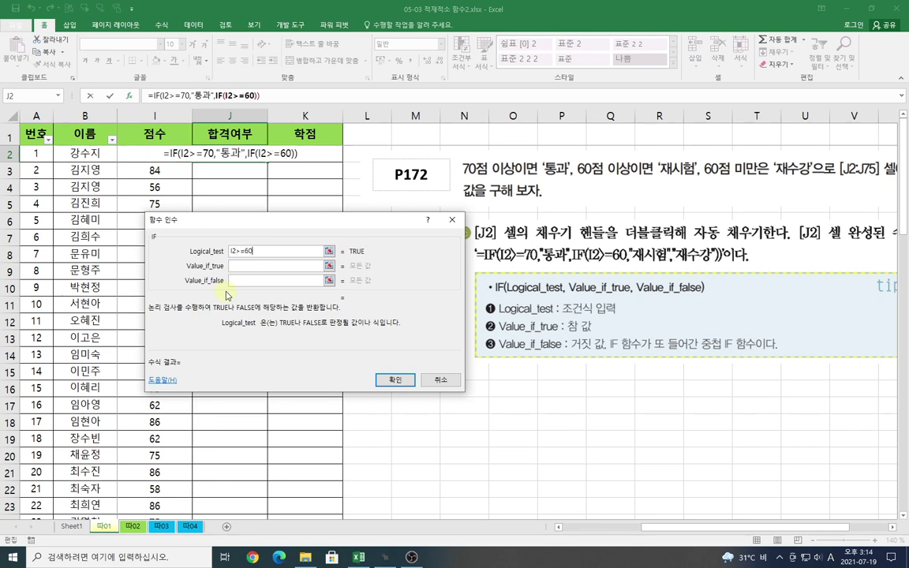
Step: Set the nested IF's true value to "재시험" and false value to "재수강", and complete the J2 formula
click(261, 268)
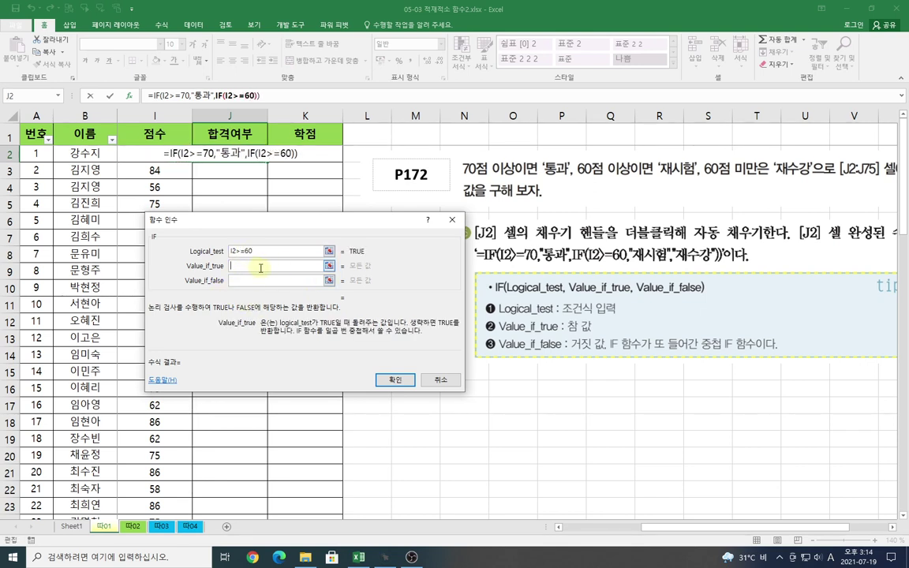
text(재시험)
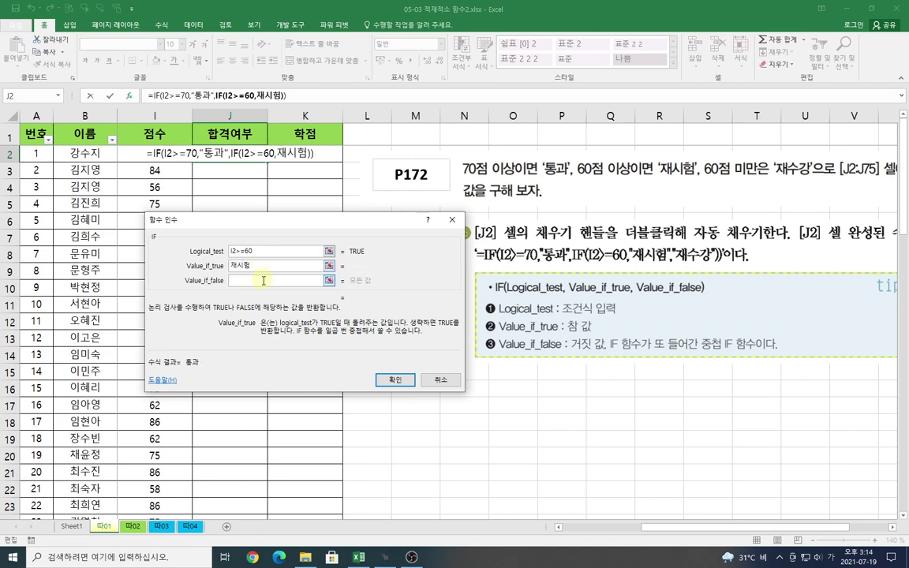
click(264, 279)
text(재수강)
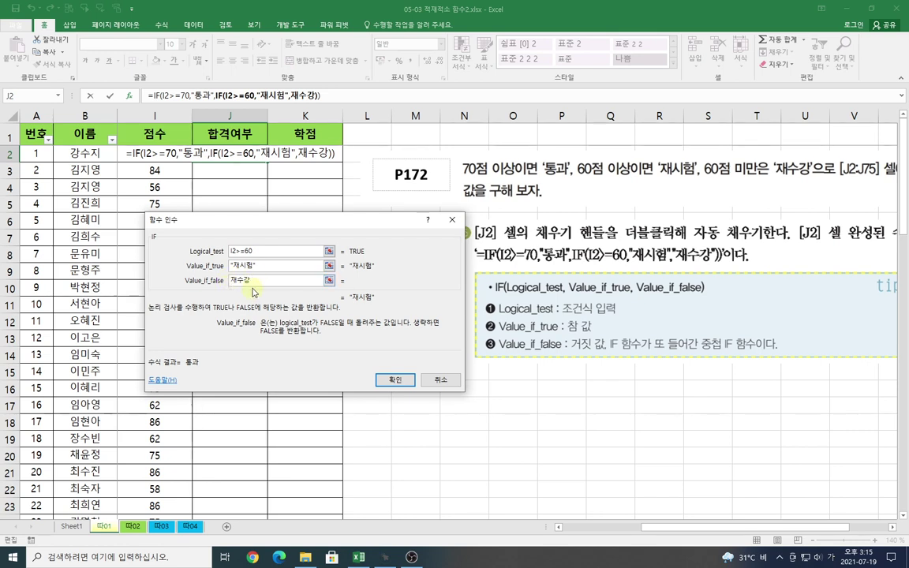
click(268, 267)
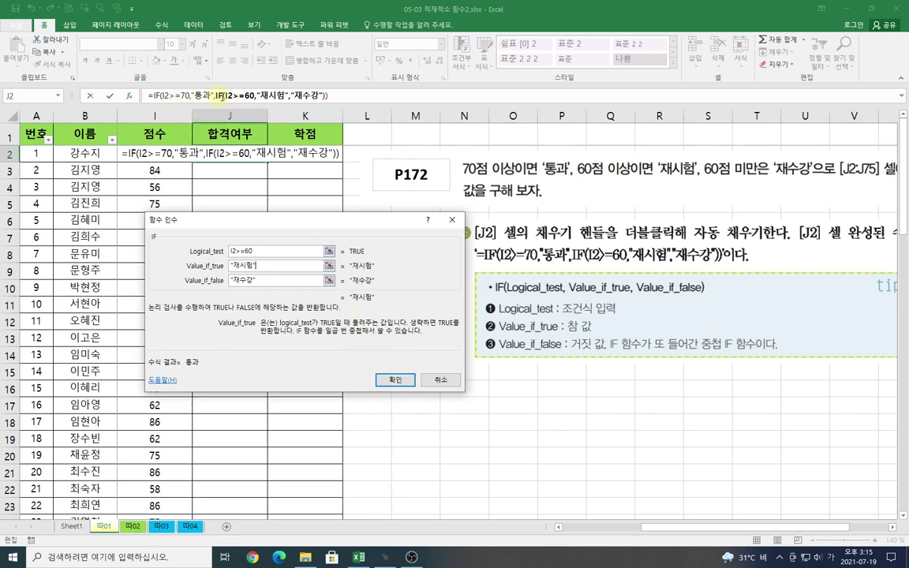
click(155, 95)
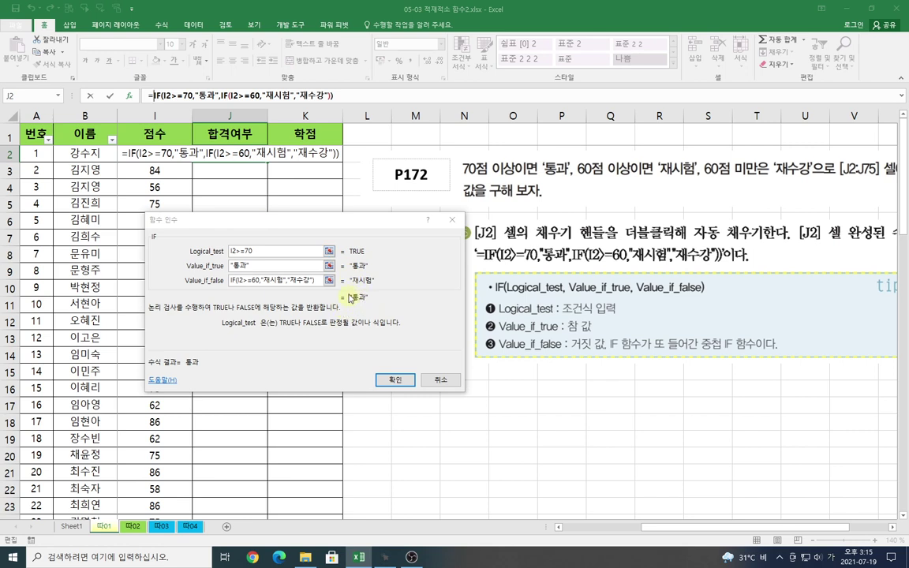
click(395, 382)
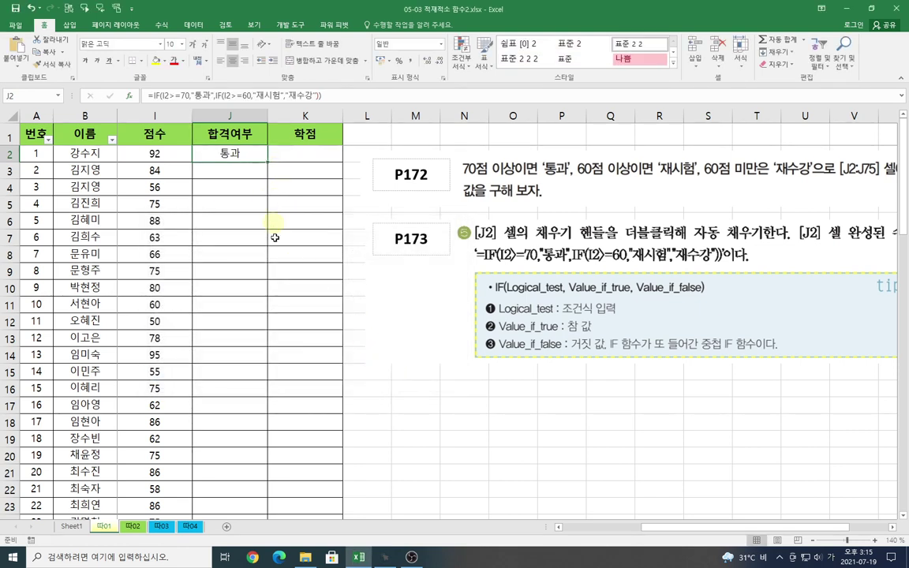
Step: Fill the J2 formula down the 합격여부 column to the last record and inspect the formula in J75
double_click(268, 162)
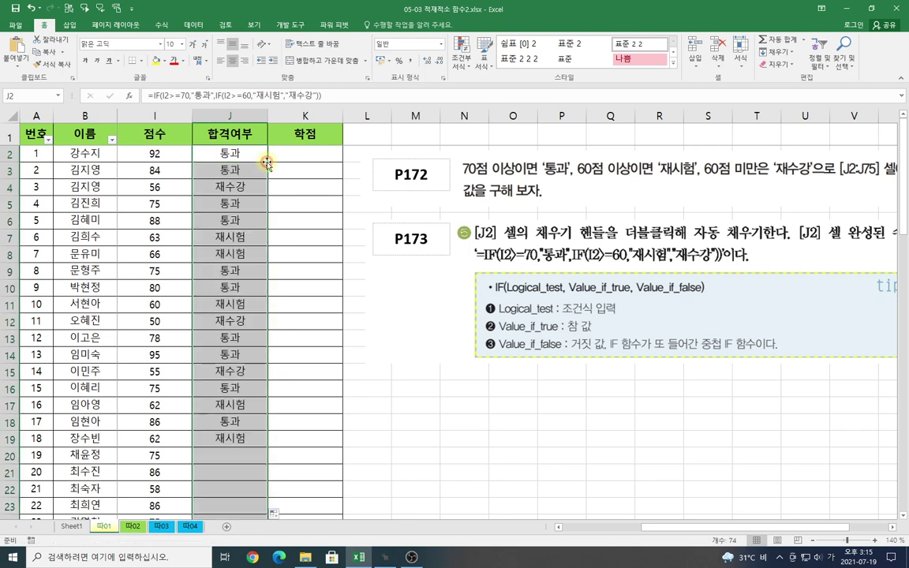
click(223, 152)
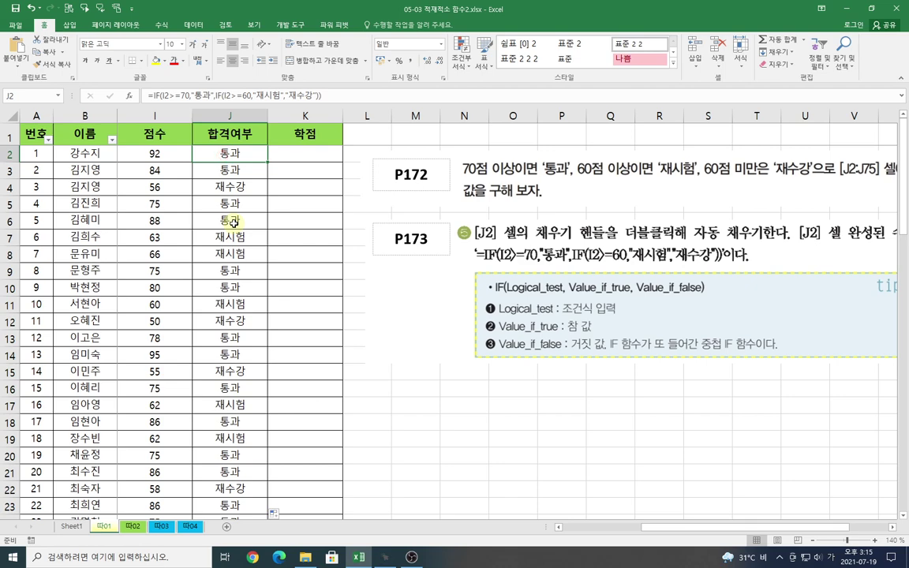
key(ctrl+Down)
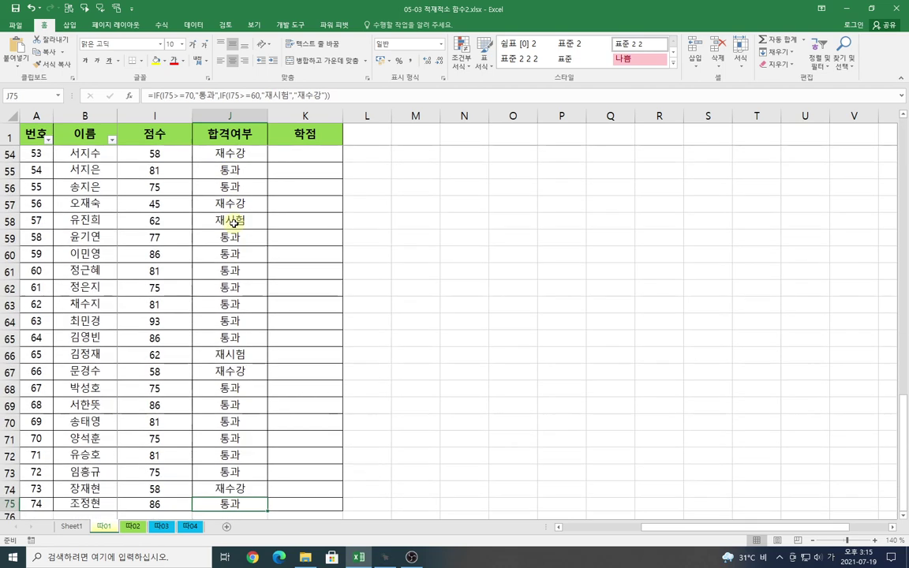
scroll(231, 227, down, 2)
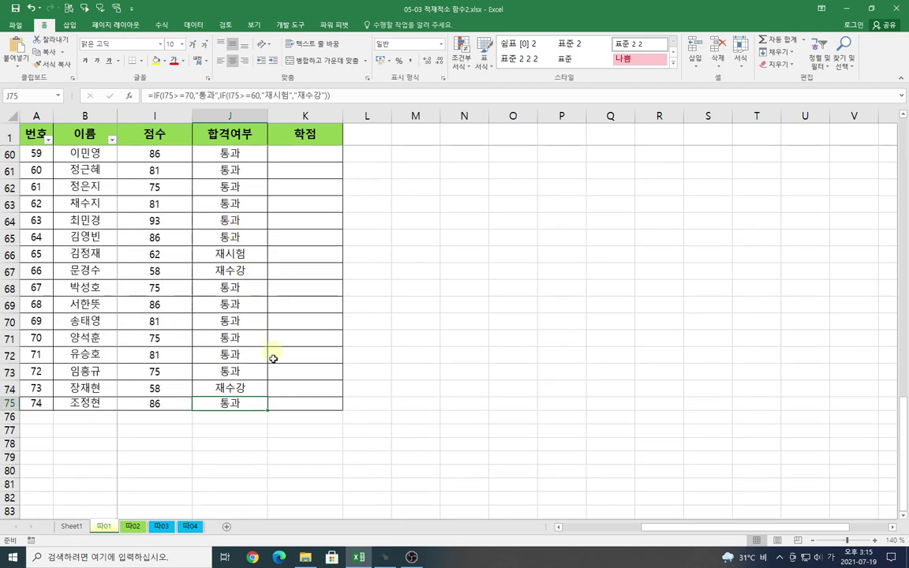
double_click(227, 402)
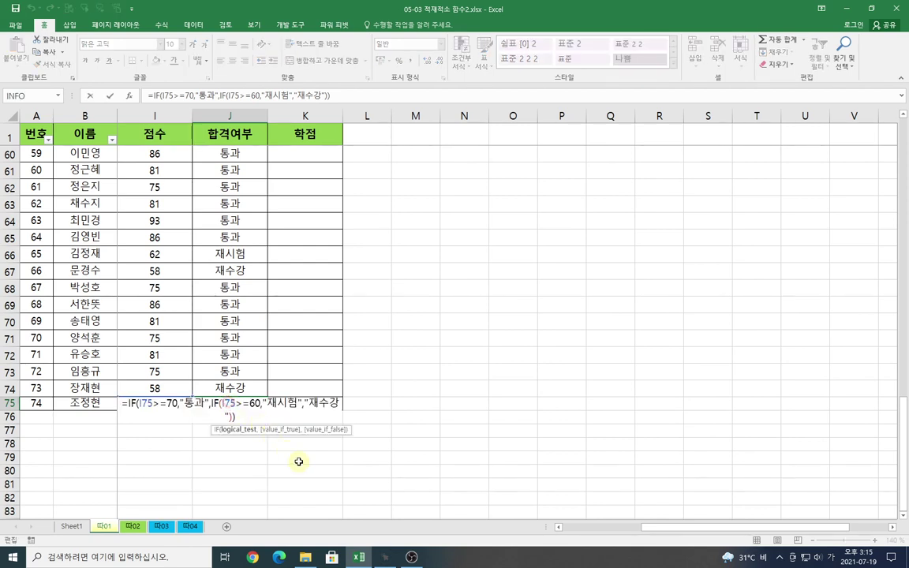
Step: Leave the J75 formula unchanged, return to the first record, and review the P172–P173 nested IF notes beside the table
key(Escape)
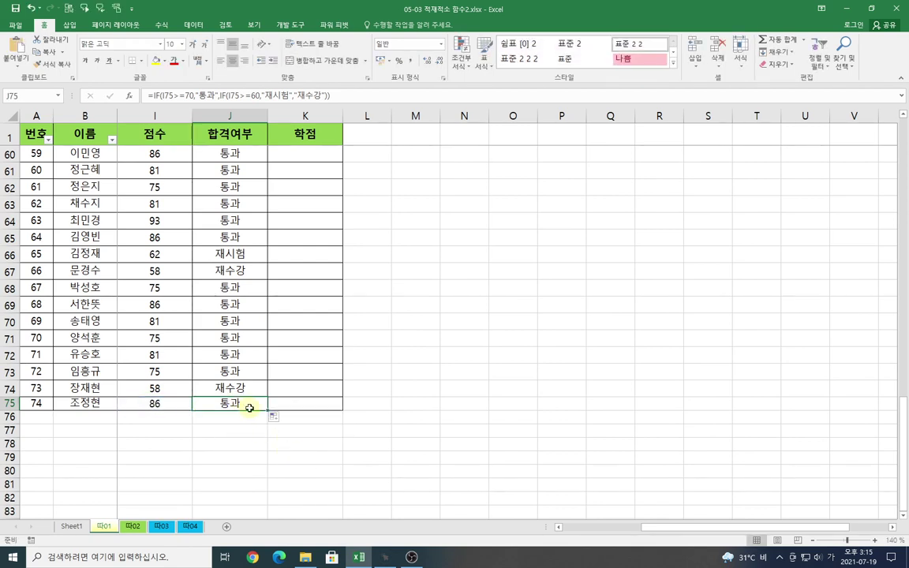
key(ctrl+Up)
key(Down)
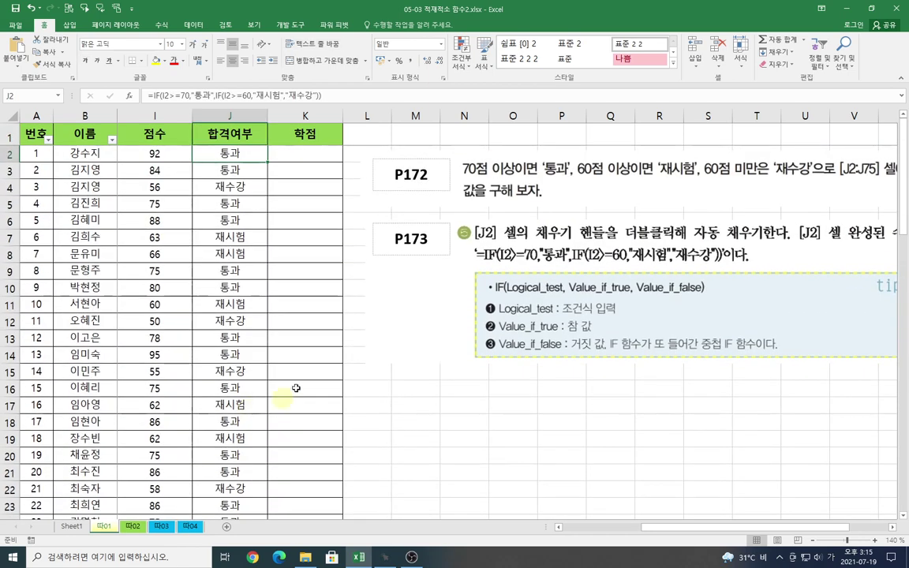
click(693, 294)
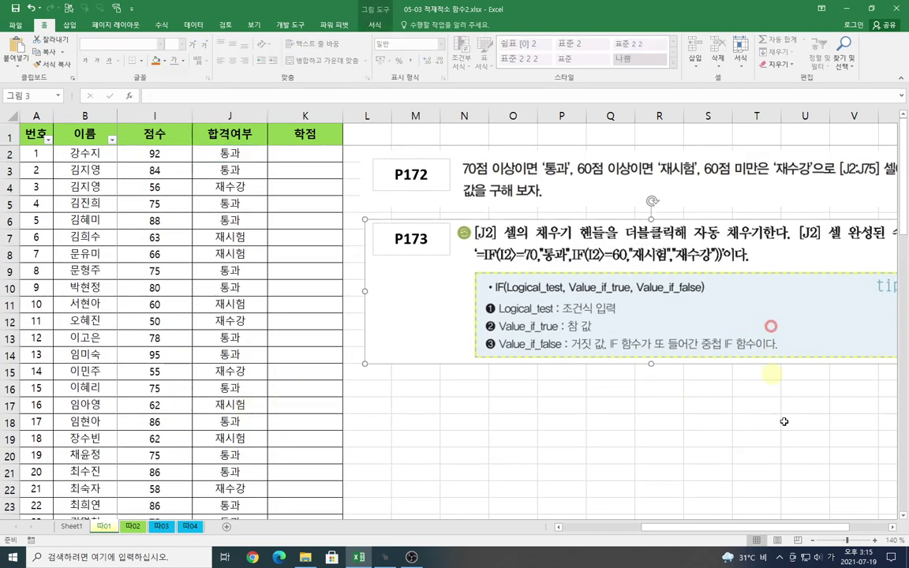
scroll(805, 482, right, 2)
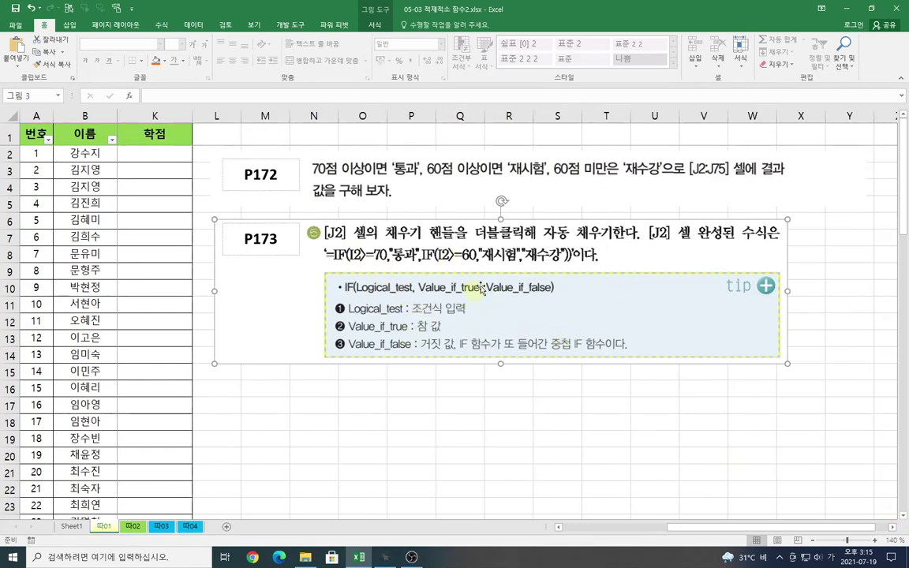
click(247, 388)
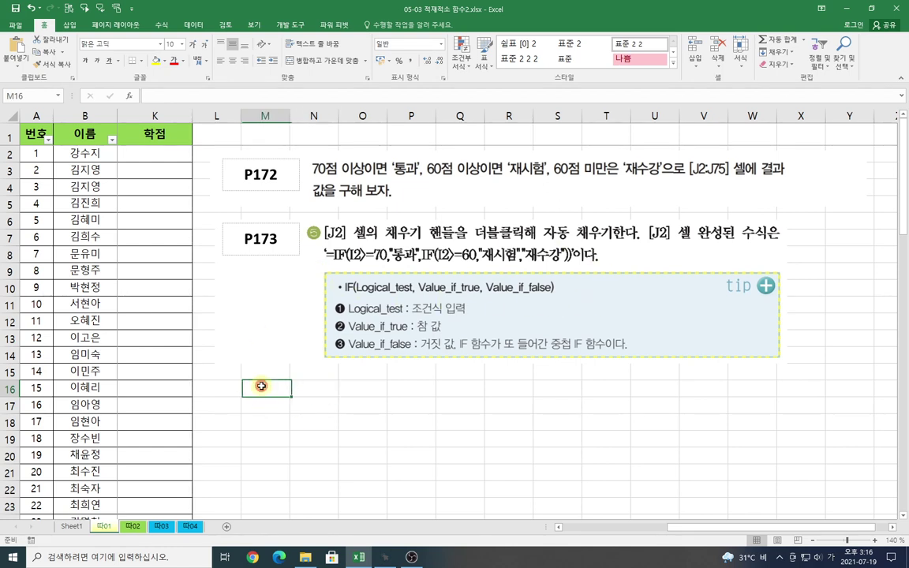
click(261, 386)
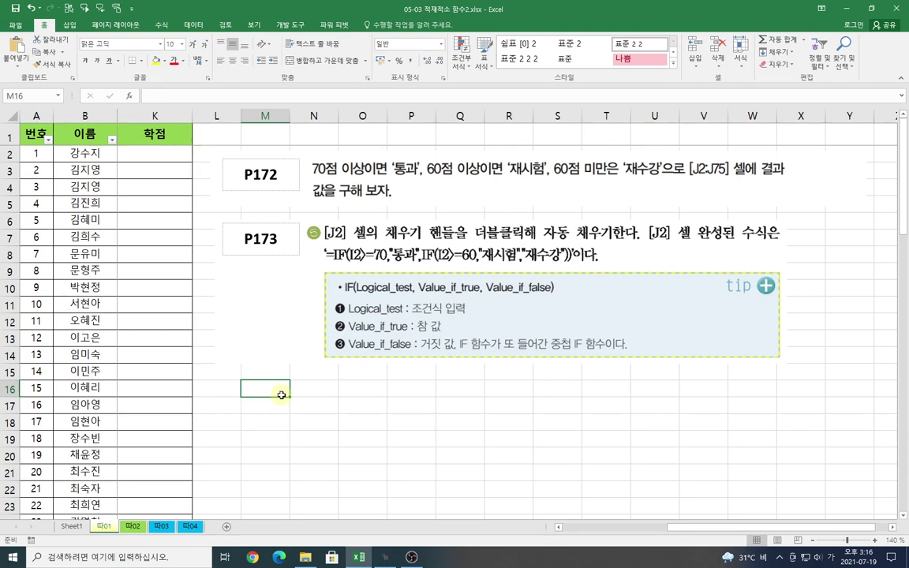
Step: Switch to the 따03 sheet and review the P176 SUMIFS notes alongside the CPU stock table
click(161, 526)
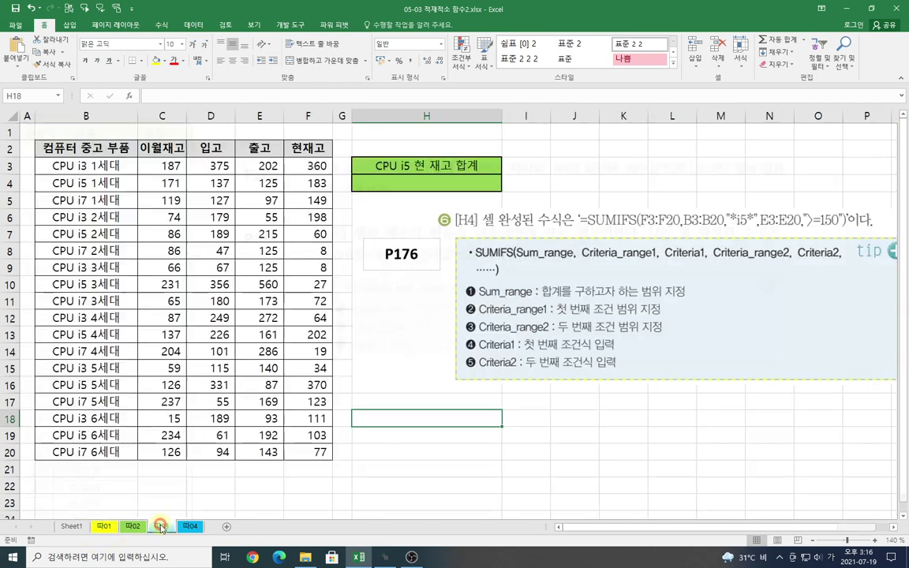
click(622, 450)
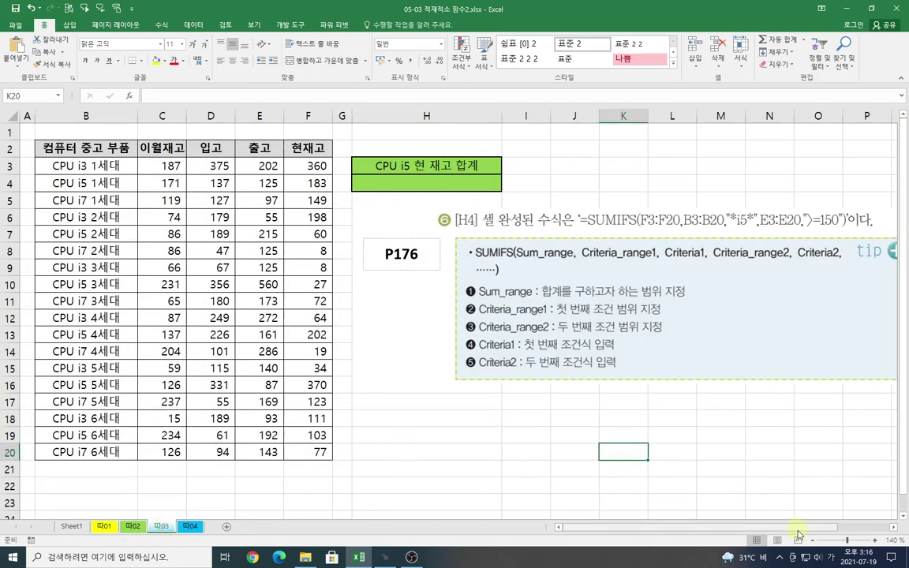
drag(808, 527, 845, 535)
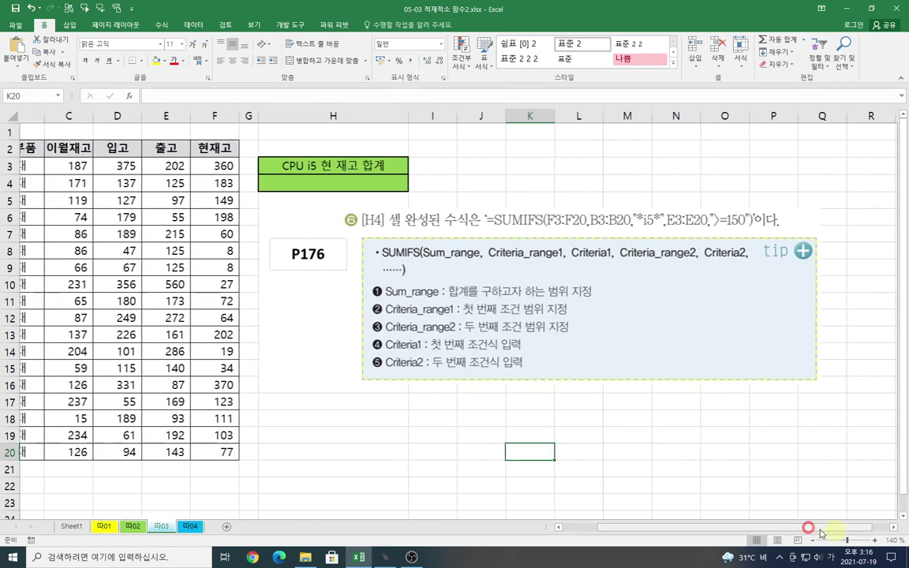
click(386, 436)
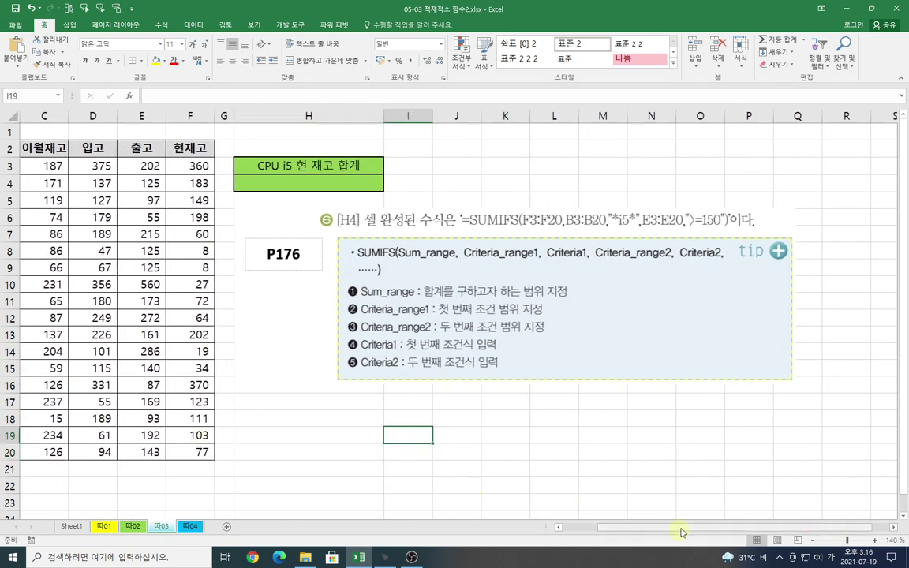
drag(681, 530, 647, 529)
click(413, 401)
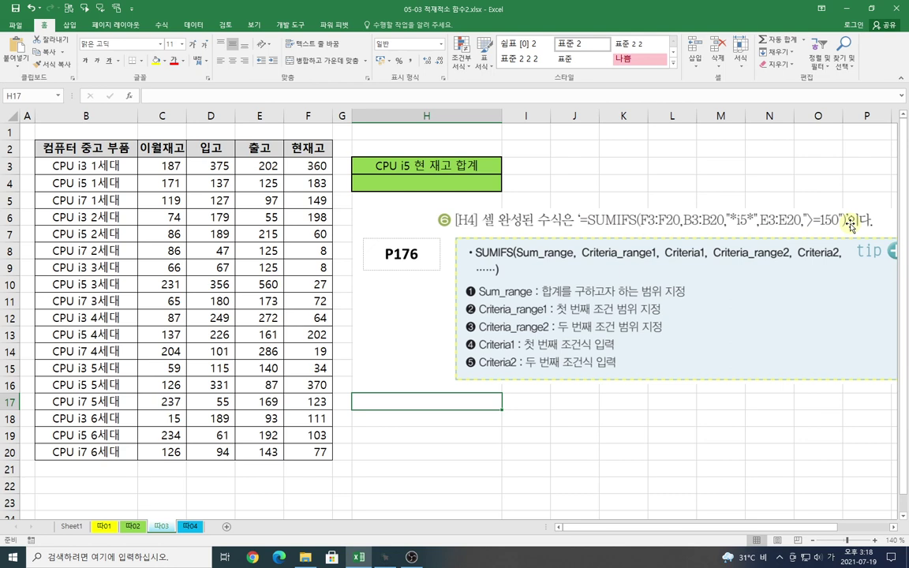
Step: Start a SUMIFS function in cell H4 through its function arguments, with F3:F20 as the sum range
click(437, 183)
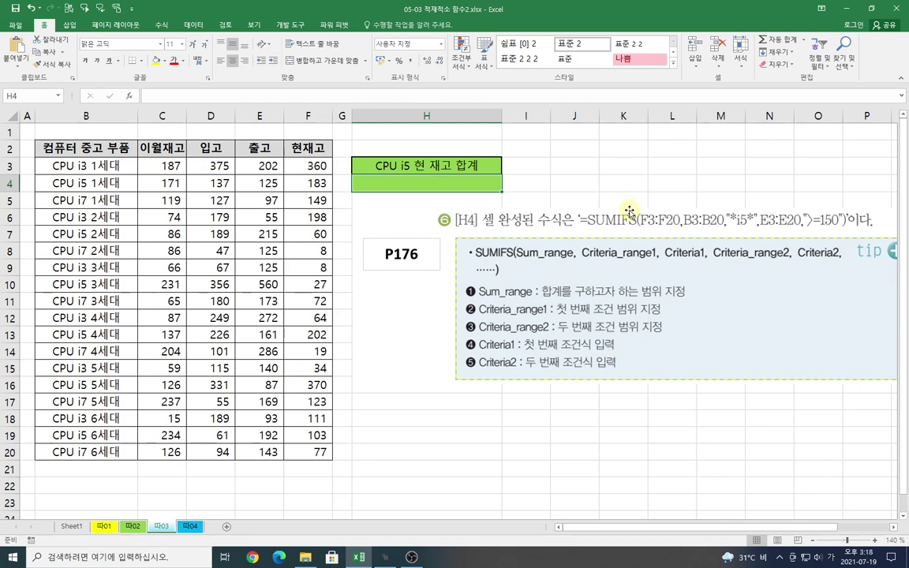
text(=)
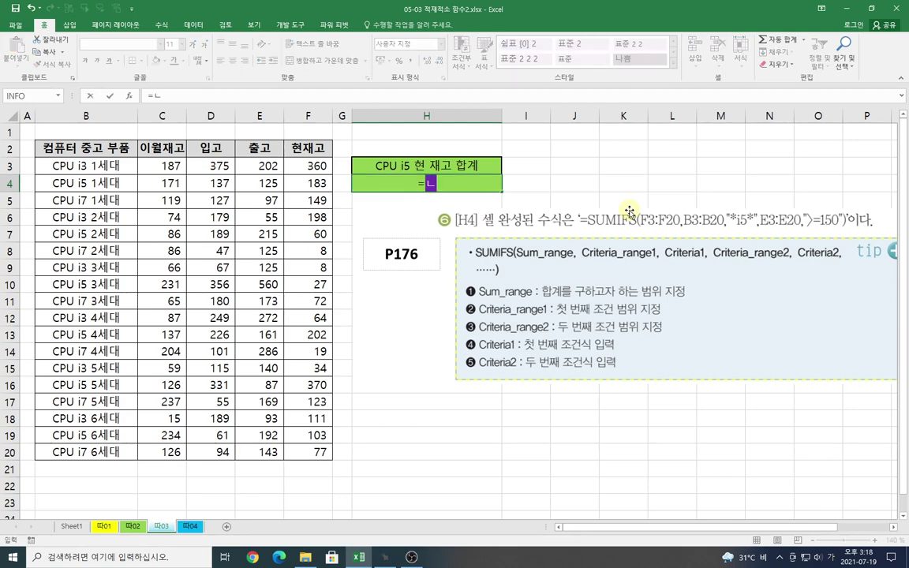
text(sumif)
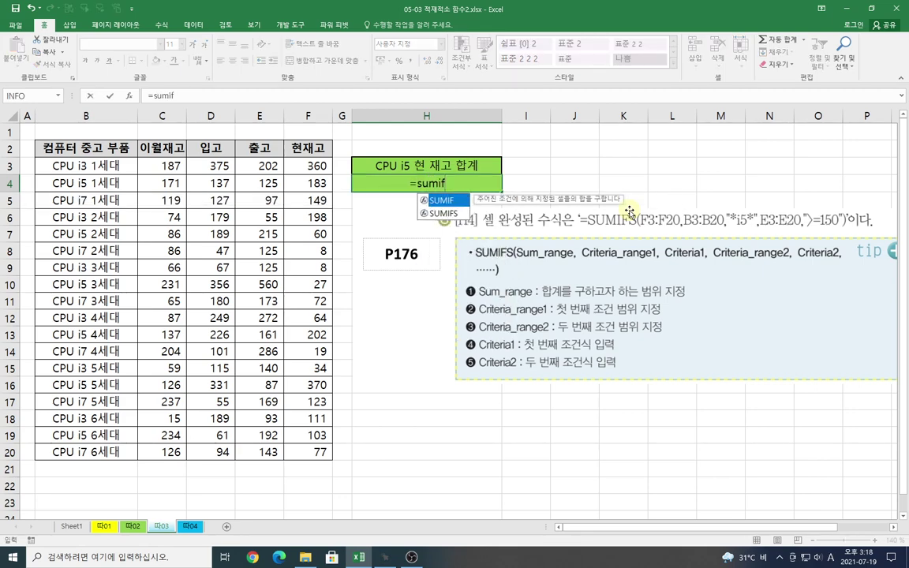
double_click(462, 211)
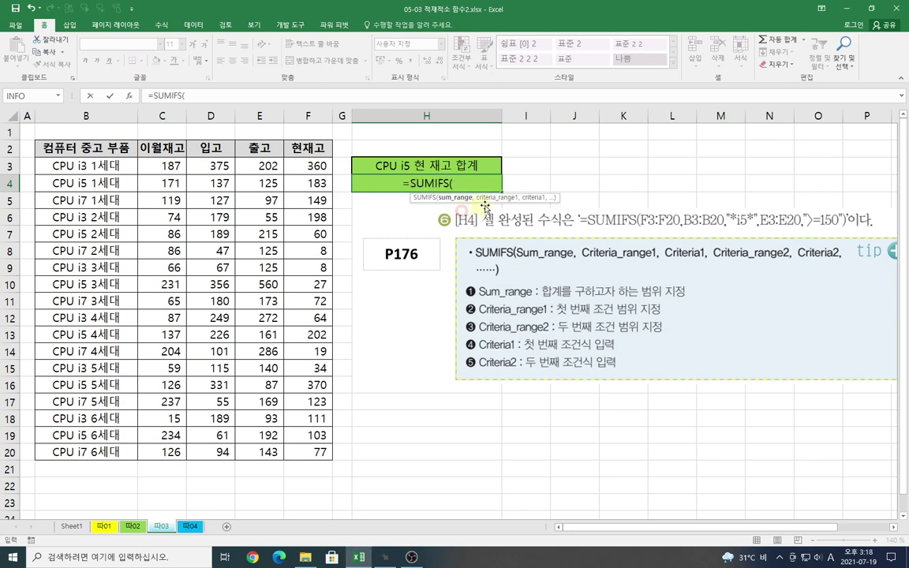
click(130, 99)
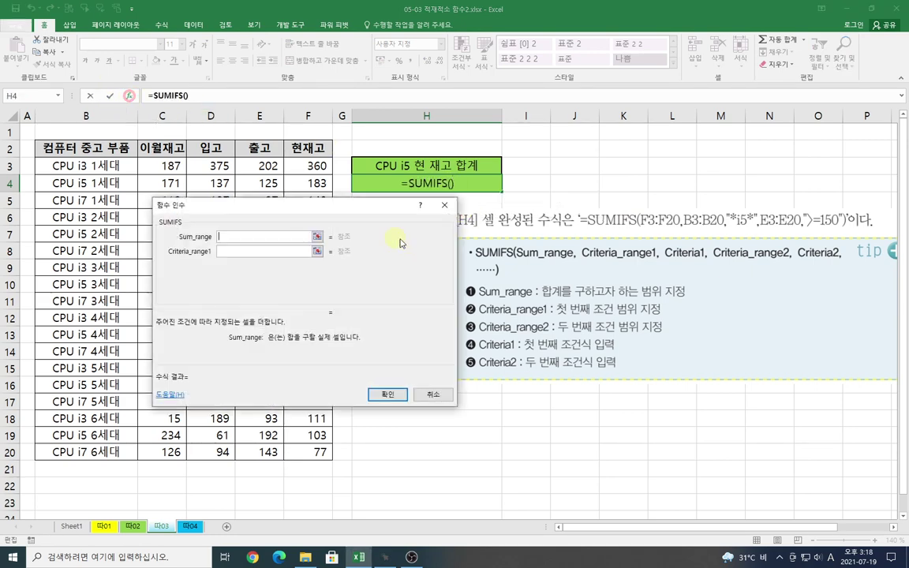
drag(299, 226, 510, 246)
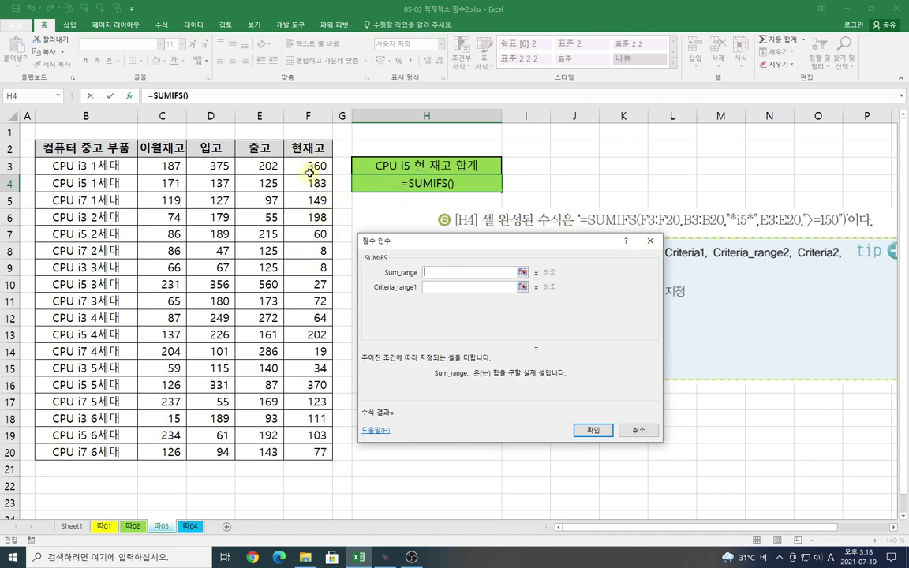
drag(309, 165, 301, 450)
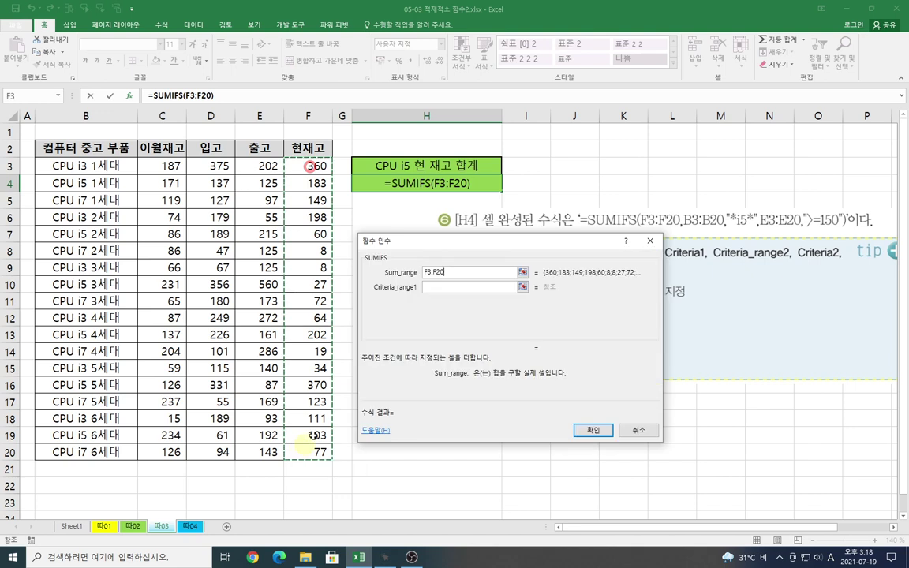
Step: Set the first SUMIFS criteria range to B3:B20 with the criterion "*i5*"
click(436, 286)
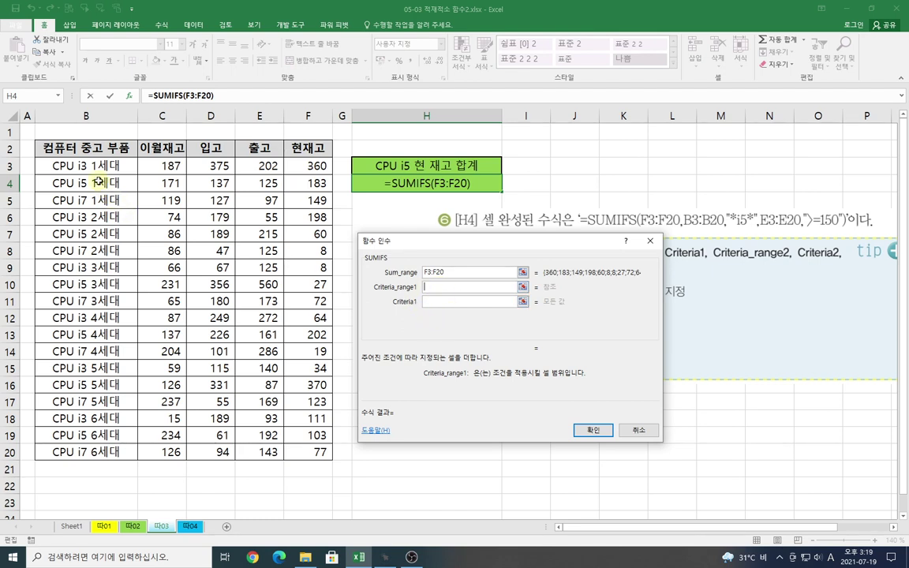
drag(94, 166, 85, 452)
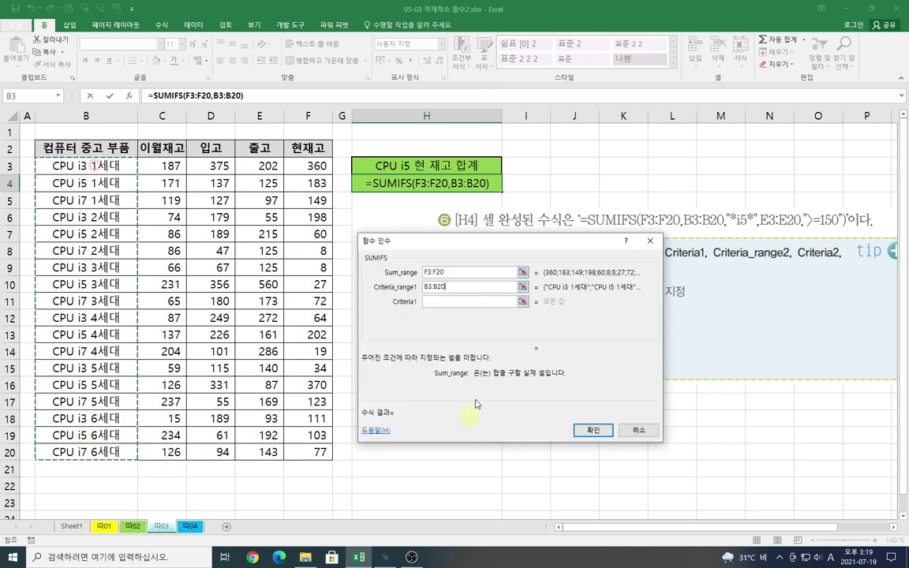
click(428, 300)
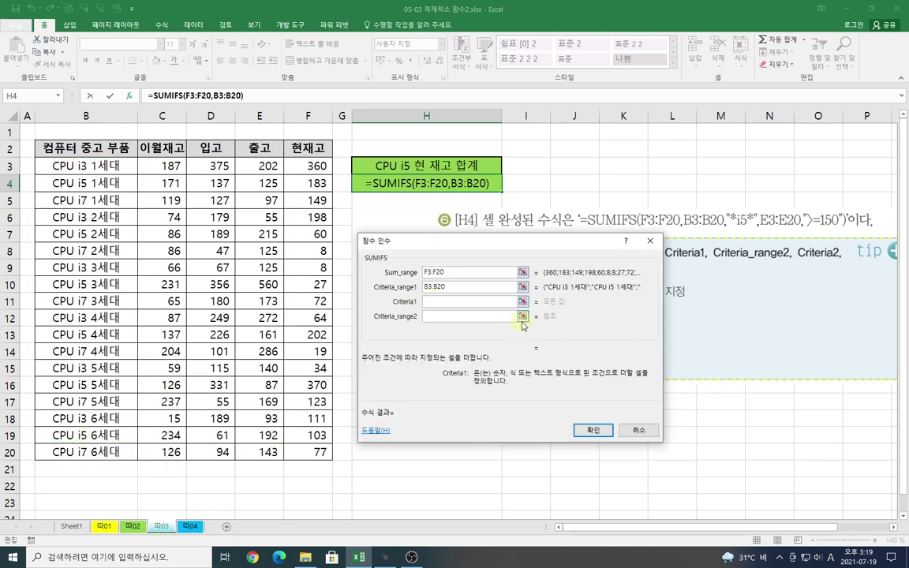
text(")
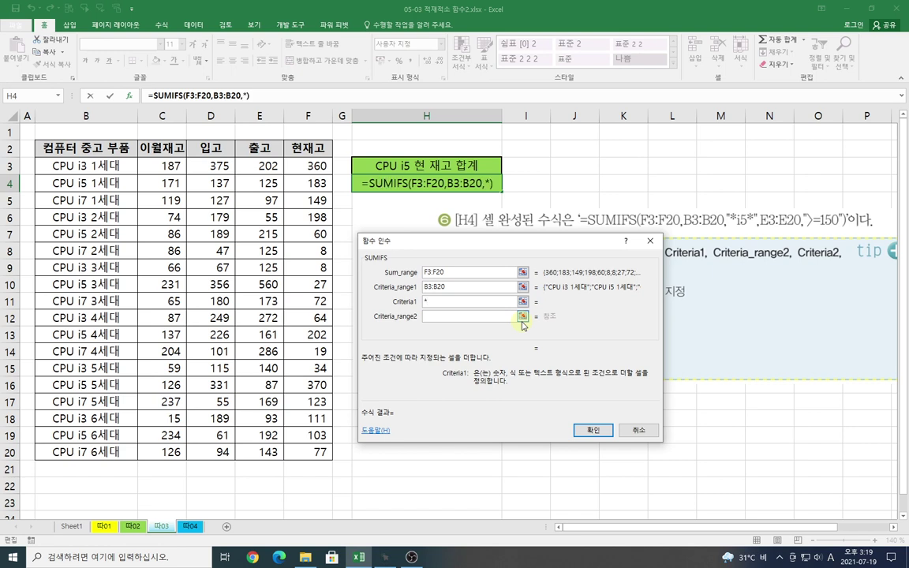
text(i5*)
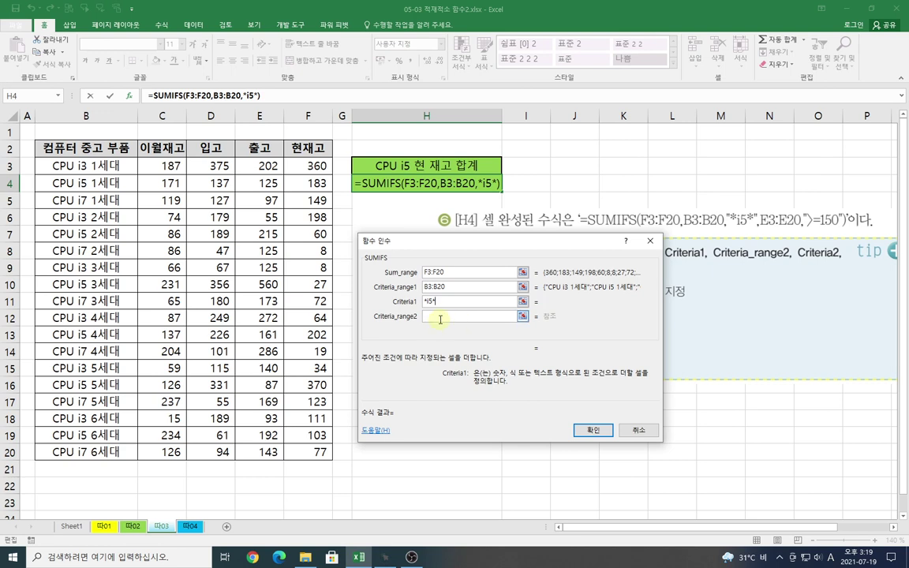
key(Tab)
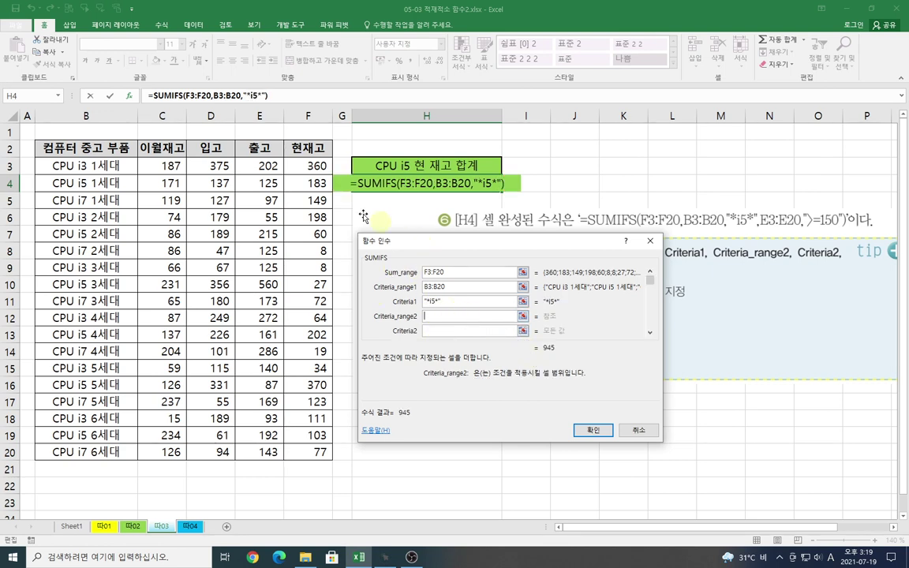
Step: Set the second SUMIFS criteria range to E3:E20 with the criterion ">=150" and complete the H4 formula
click(263, 164)
drag(263, 164, 276, 452)
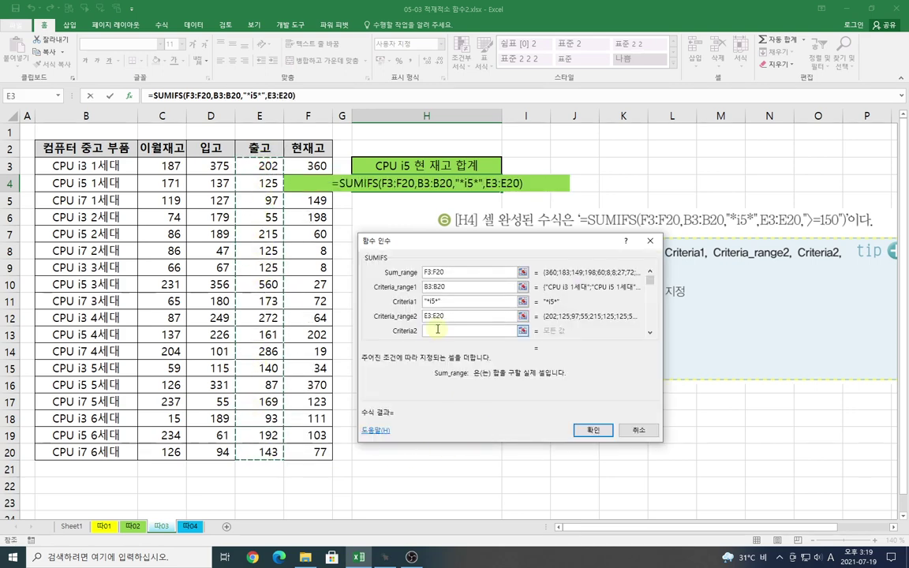
click(464, 334)
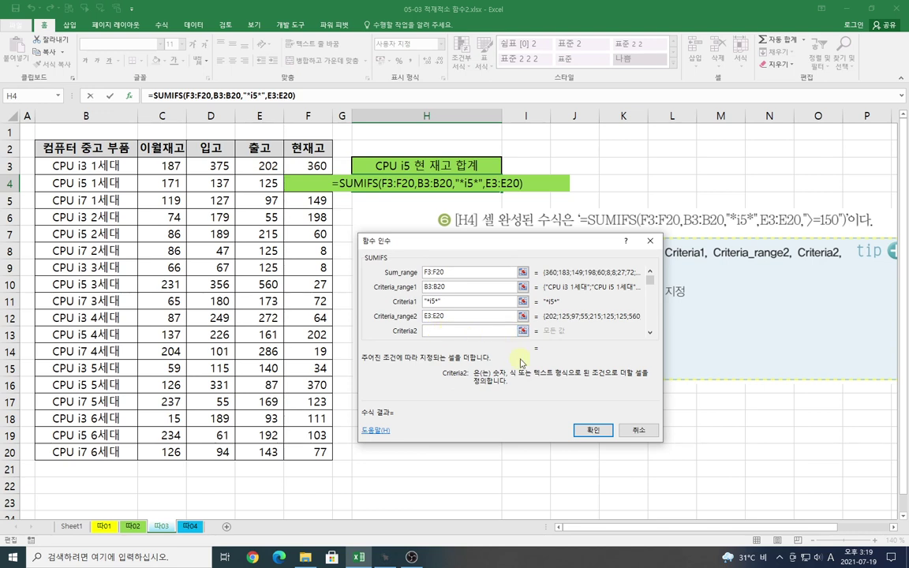
text(>=150)
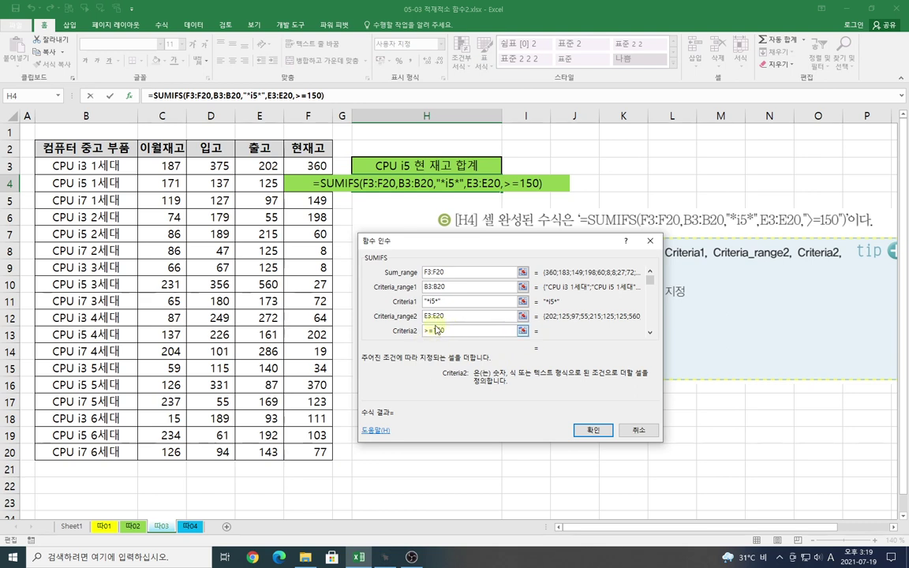
click(454, 316)
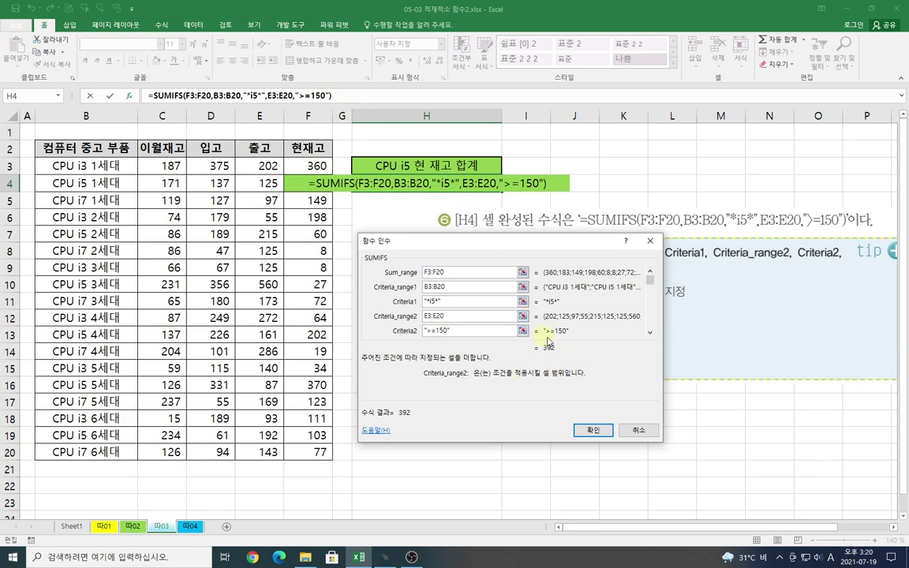
click(591, 430)
click(412, 428)
click(393, 409)
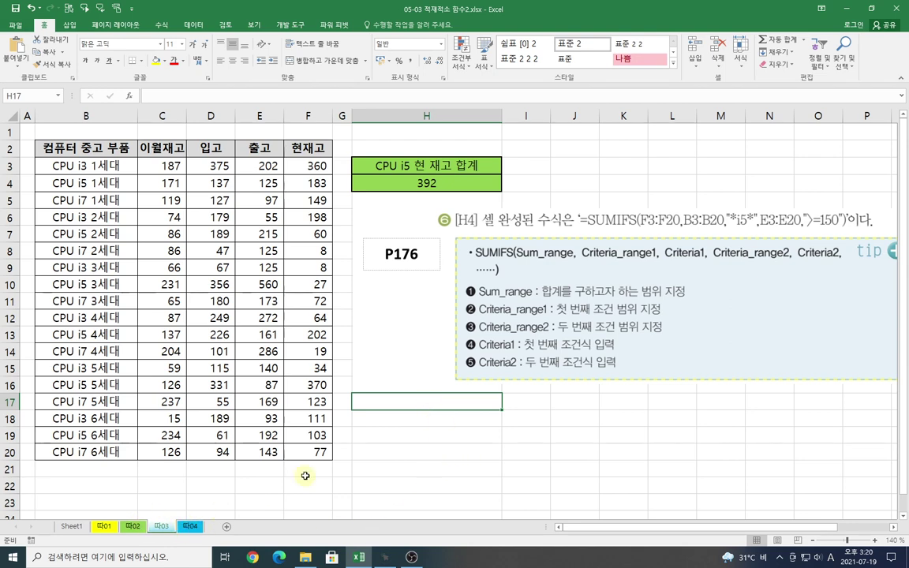
Step: Switch to the 따04 sheet, bring the payment columns and ROUNDDOWN notes into view, and dismiss the advertisement pop-up
click(249, 484)
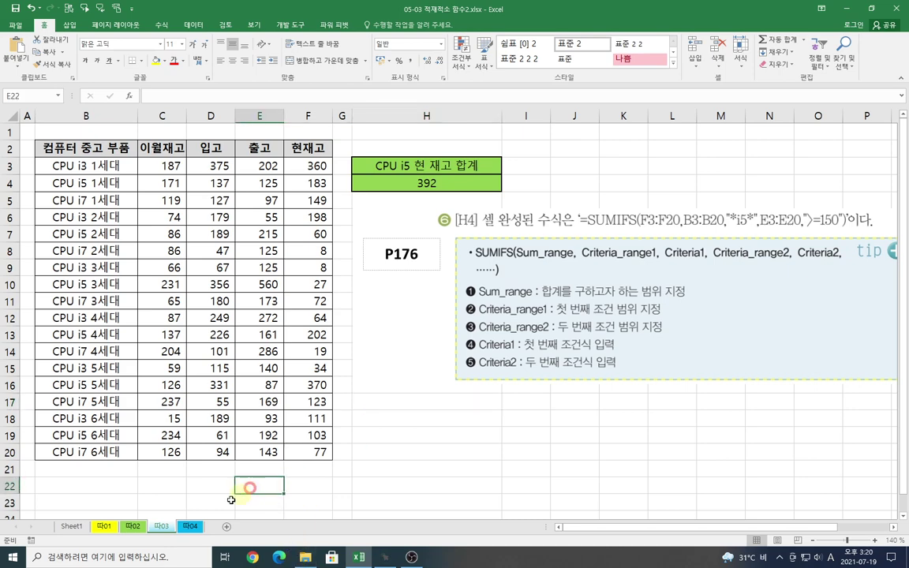
click(190, 527)
click(291, 479)
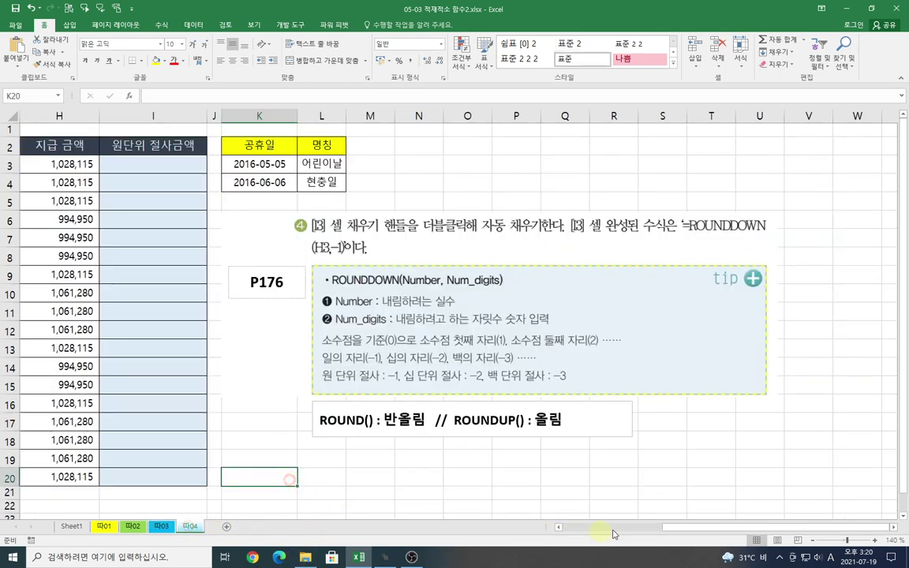
drag(614, 529, 641, 536)
click(461, 459)
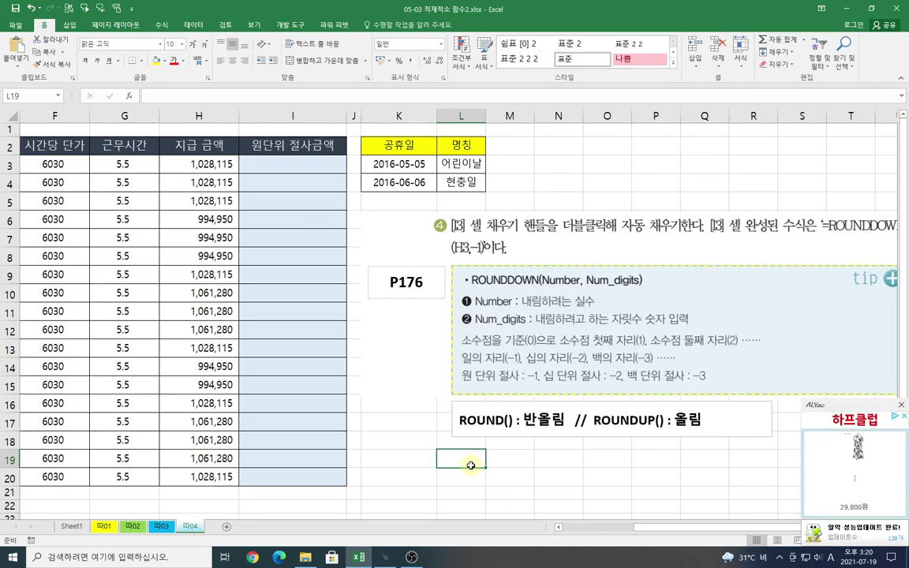
click(903, 416)
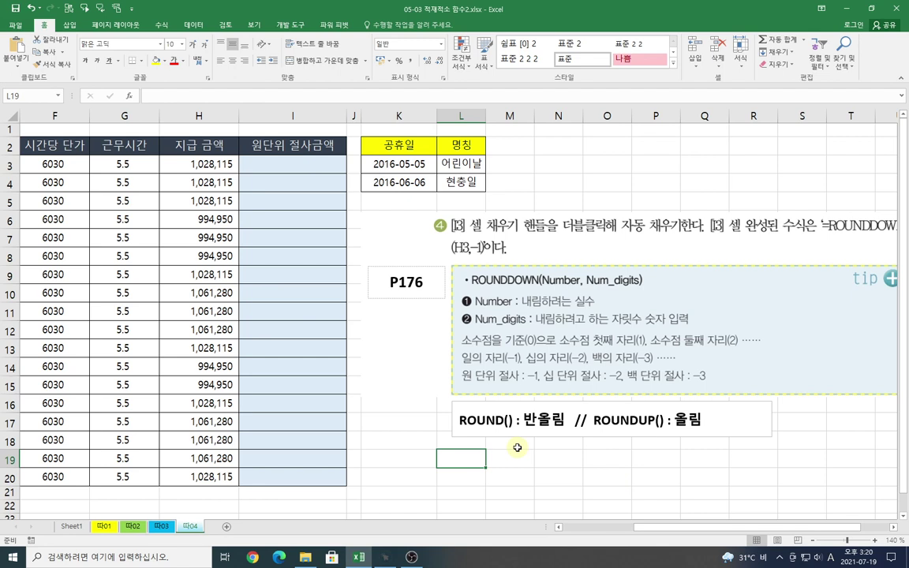
Step: Review the 지급 금액 amounts in H3:H20 and select cell I3 in the 원단위 절사금액 column
click(243, 163)
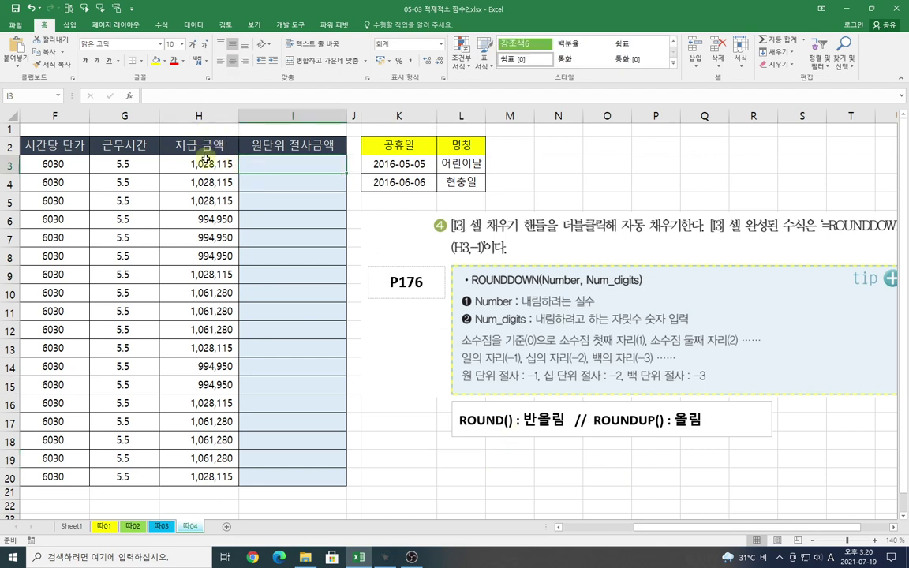
drag(205, 160, 202, 466)
click(270, 365)
click(293, 163)
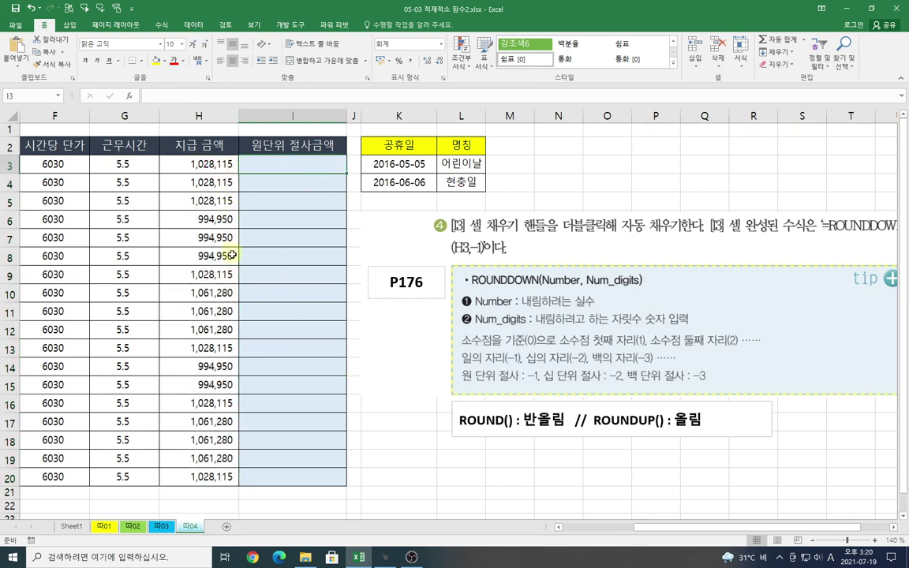
Step: Inspect the 지급 금액 formula in H3 and read the ROUNDDOWN notes on Number and Num_digits beside the table
click(224, 164)
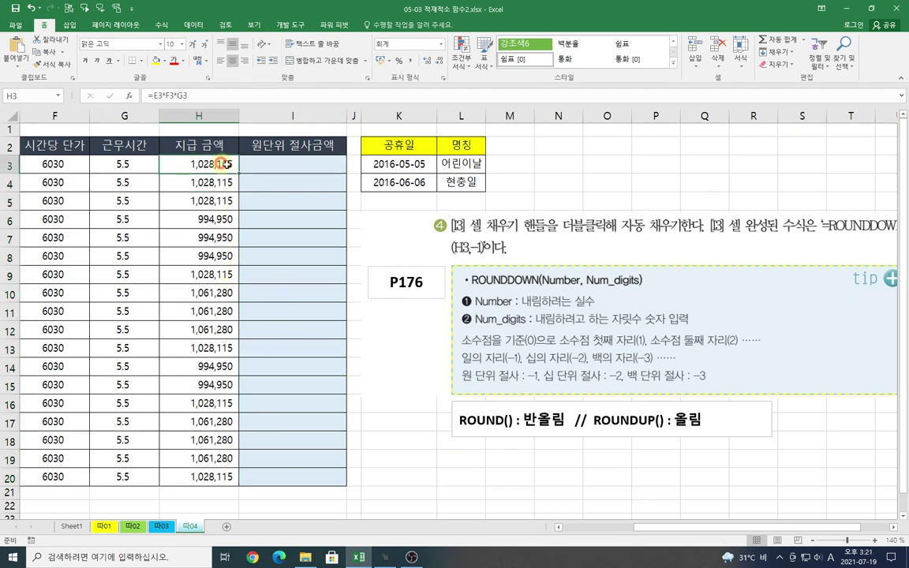
click(296, 162)
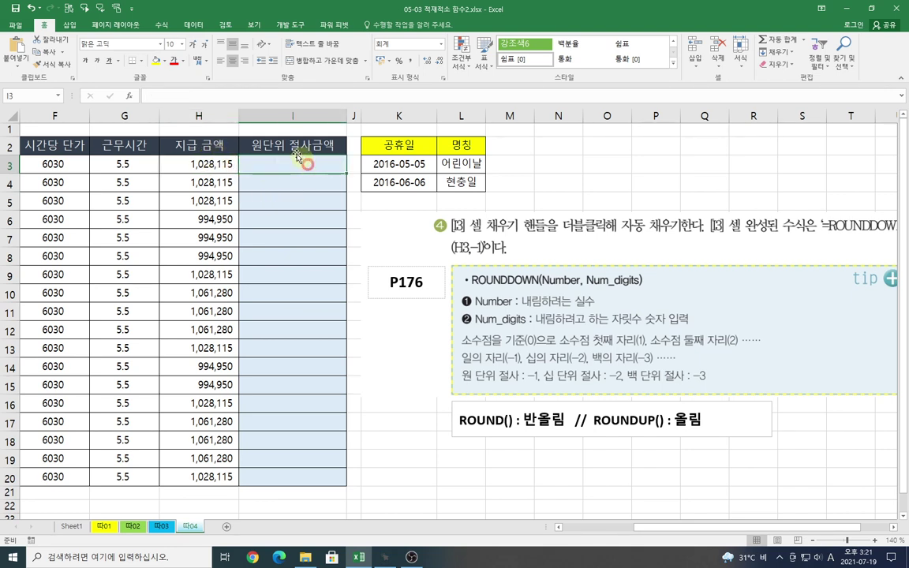
click(307, 193)
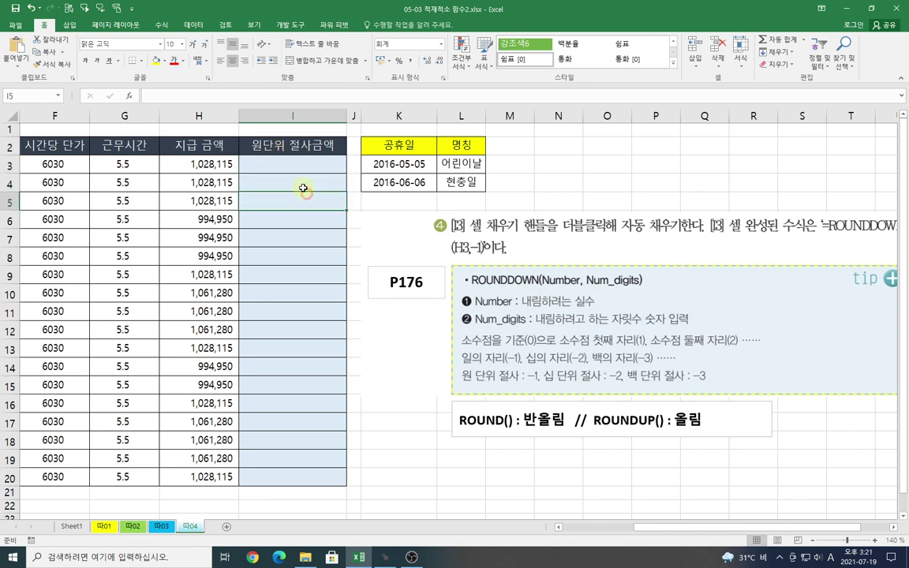
click(284, 164)
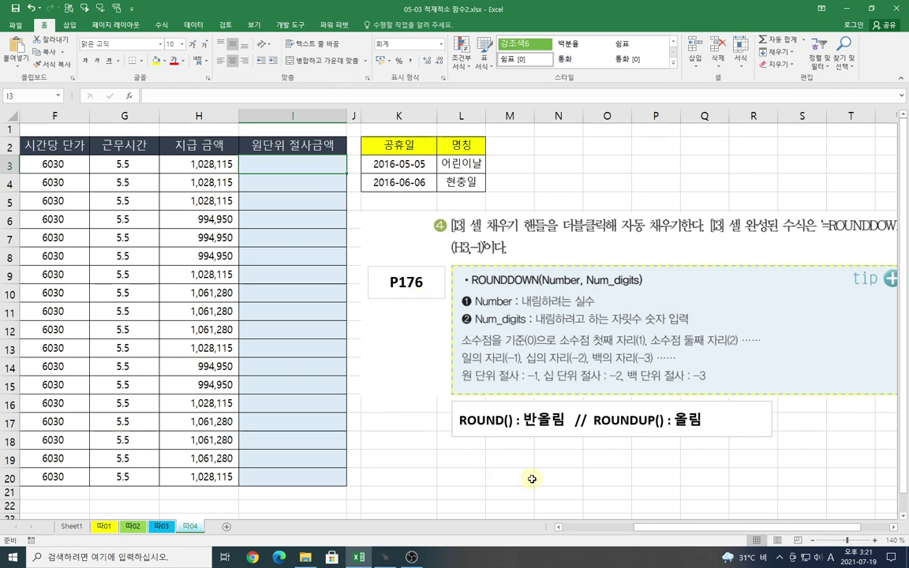
click(480, 462)
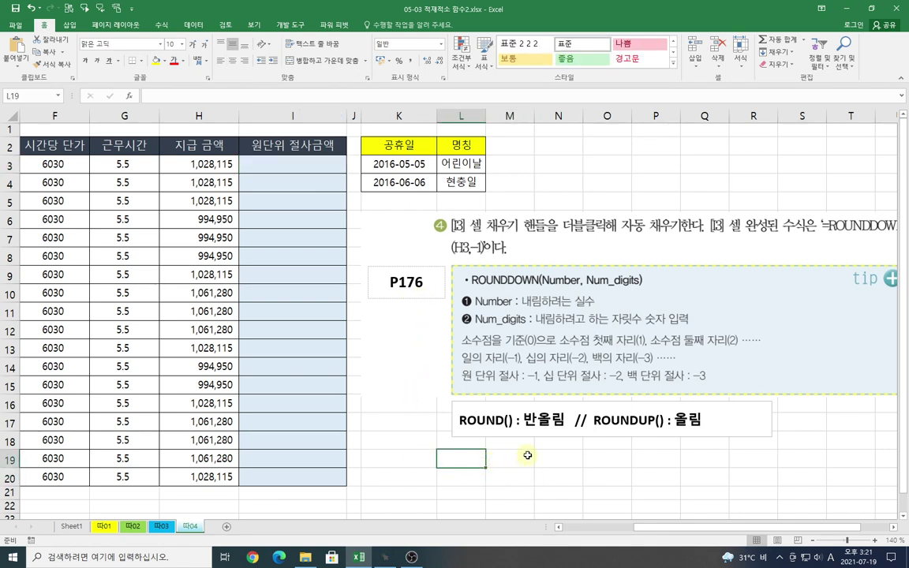
click(894, 527)
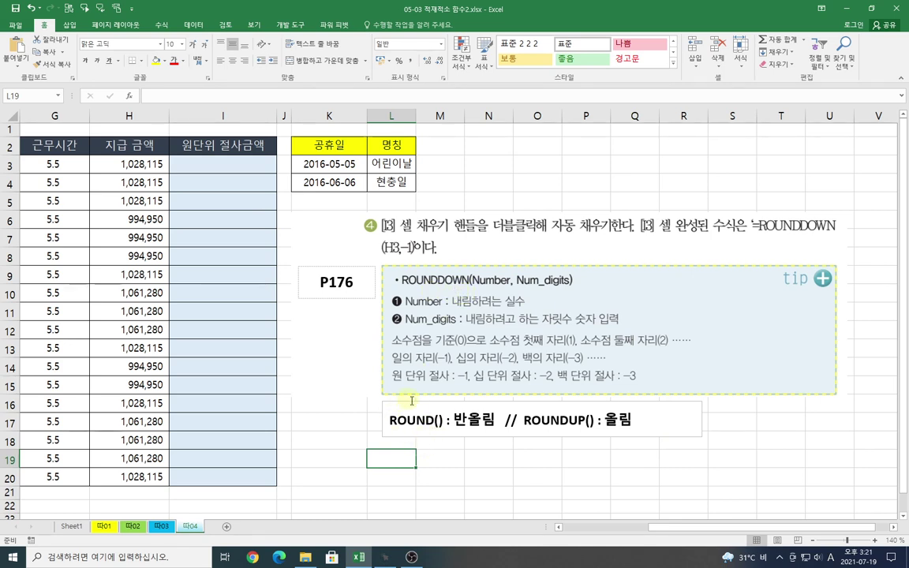
click(455, 463)
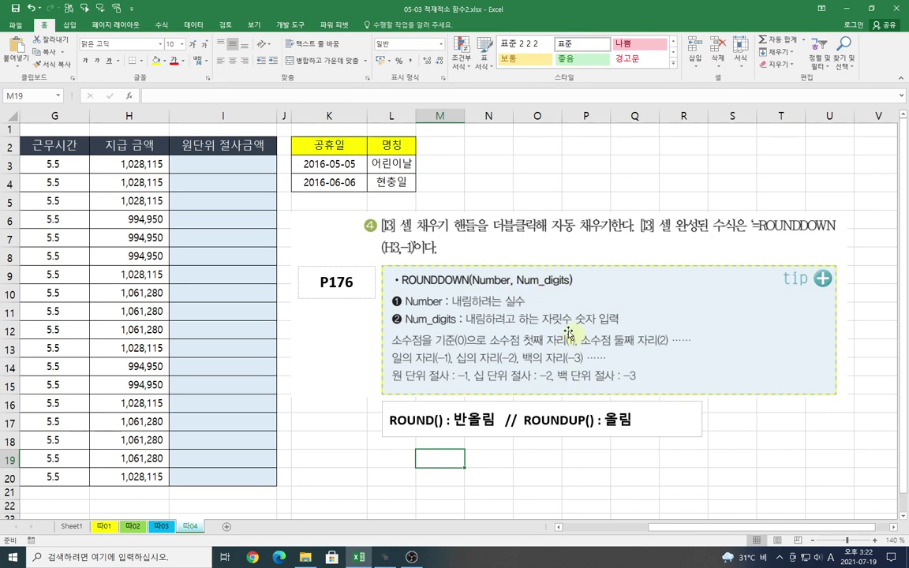
Step: Start a ROUNDDOWN formula in I3 and open its function arguments, keeping the H column amounts in view
click(231, 163)
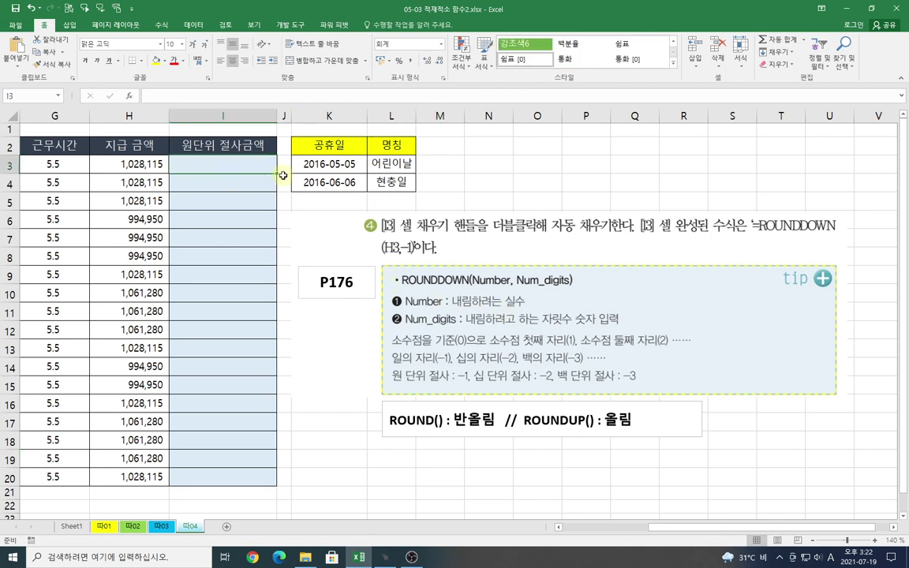
text(=round)
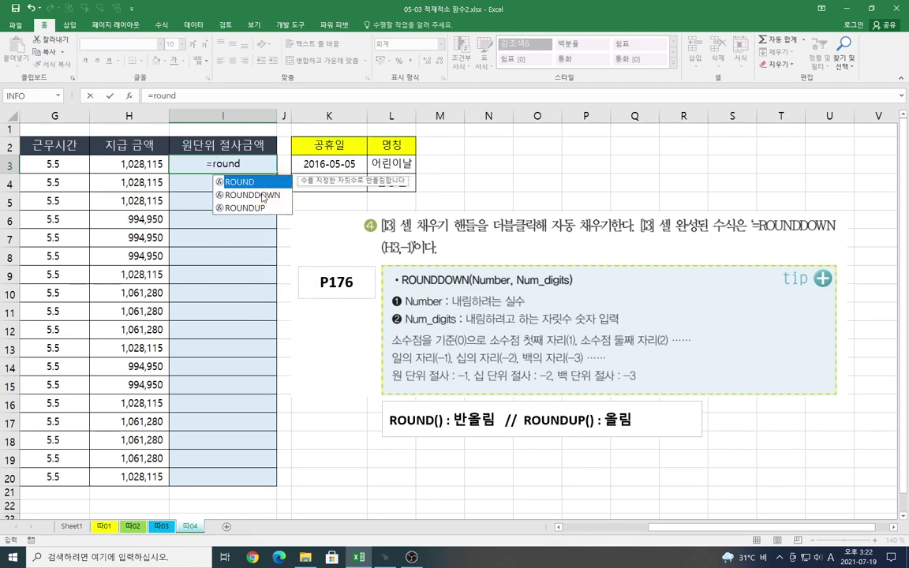
double_click(260, 194)
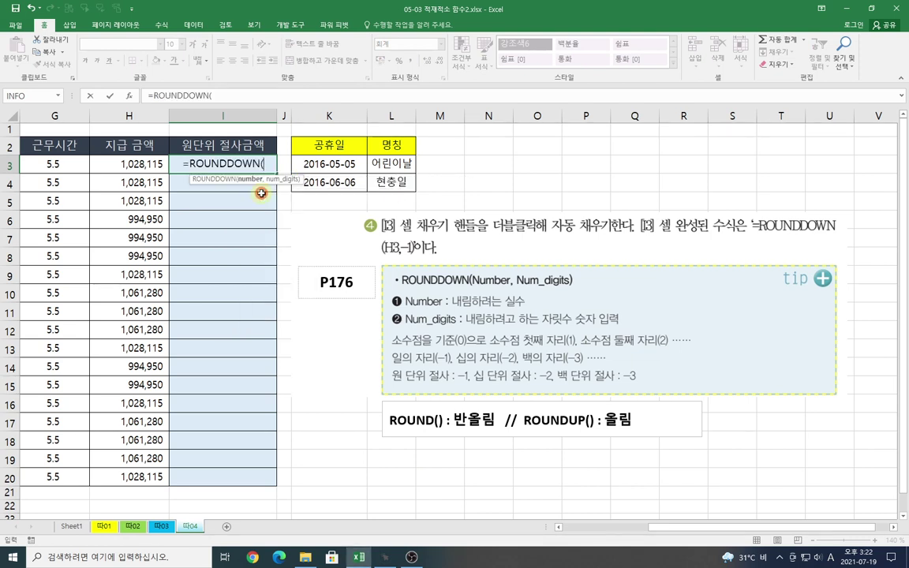
click(130, 99)
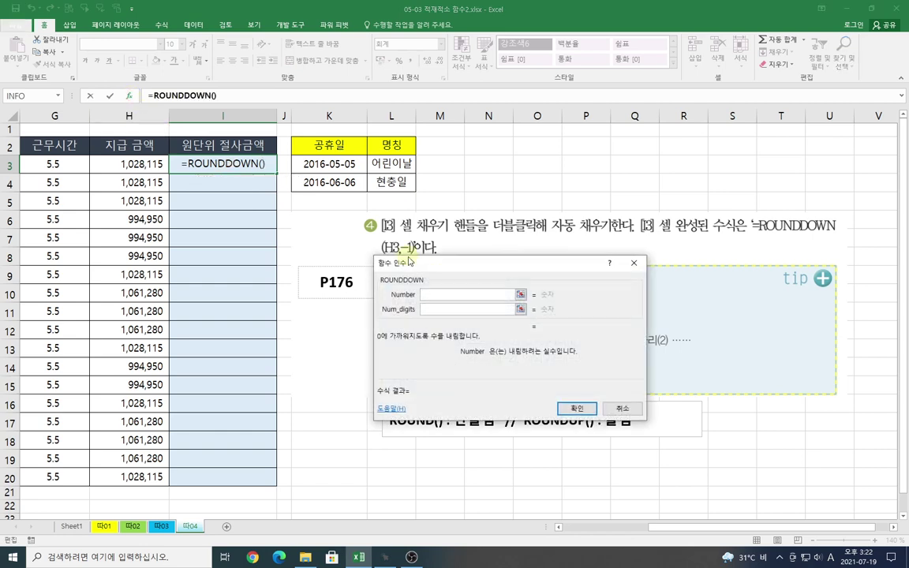
drag(384, 240, 280, 216)
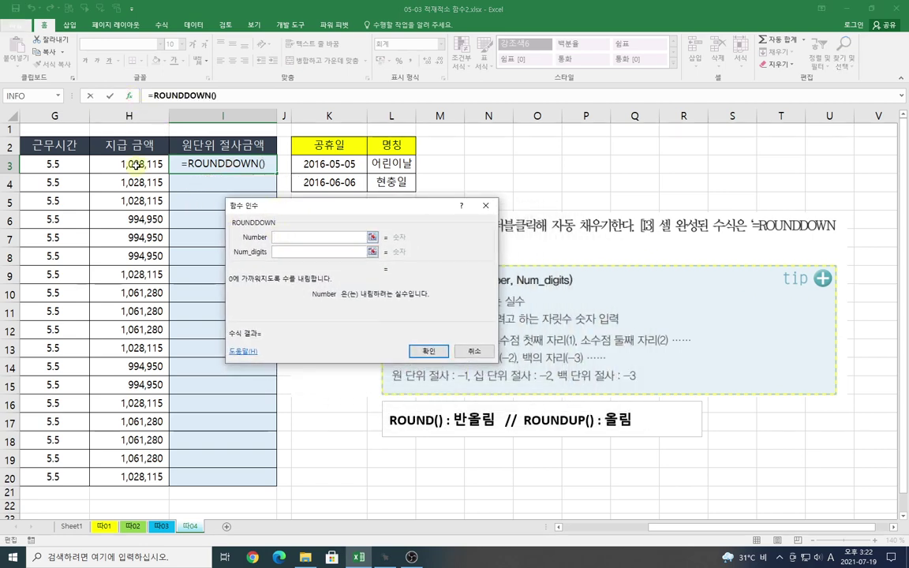
Step: Set the ROUNDDOWN Number argument to H3 and Num_digits to -1, and complete the I3 formula
click(136, 164)
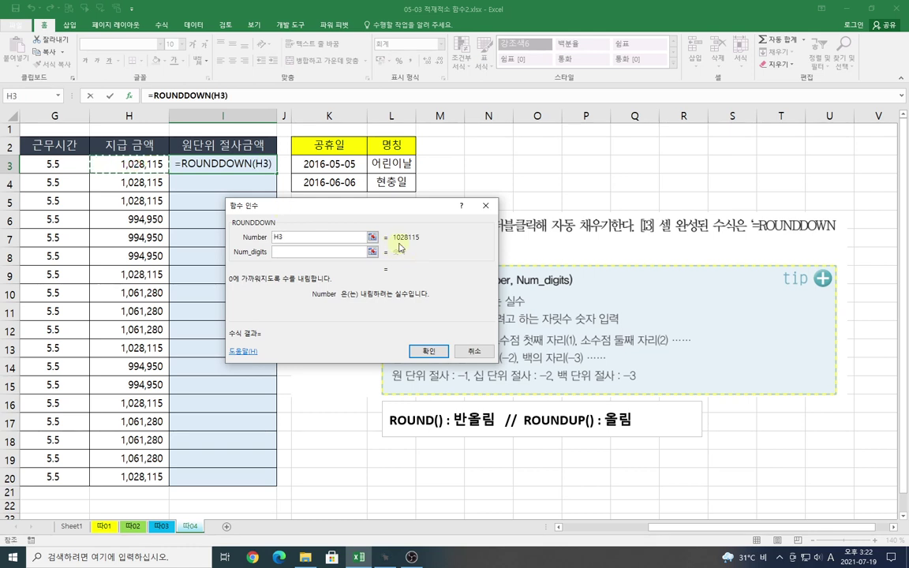
click(318, 251)
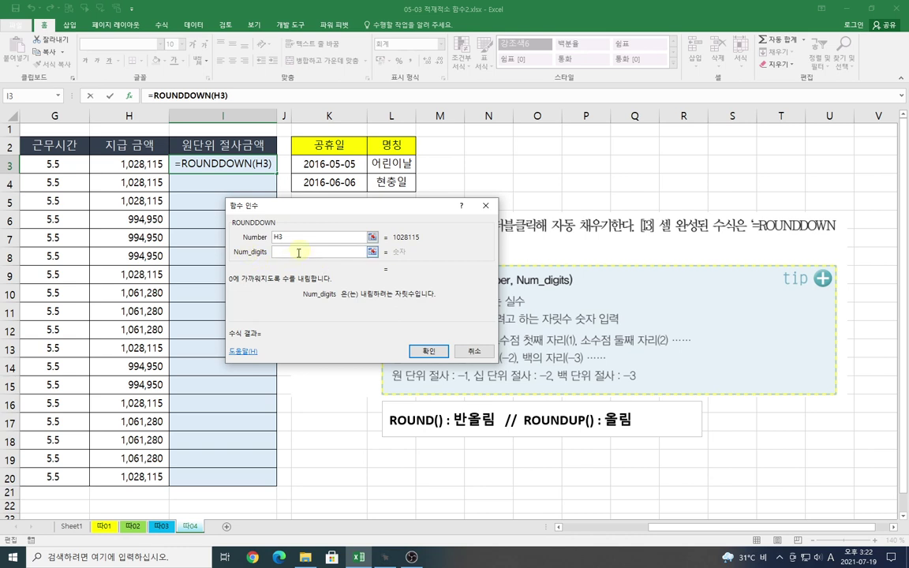
drag(381, 212, 427, 190)
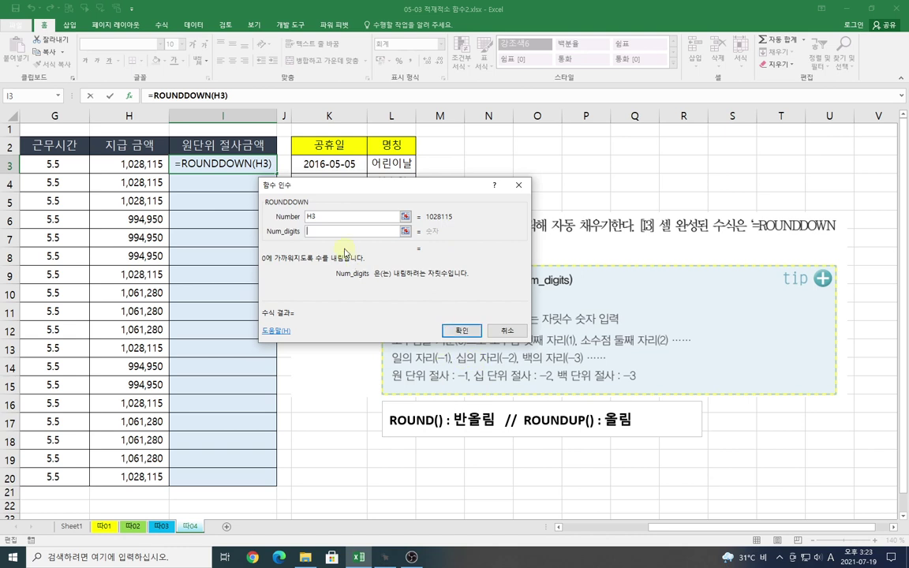
text(-1)
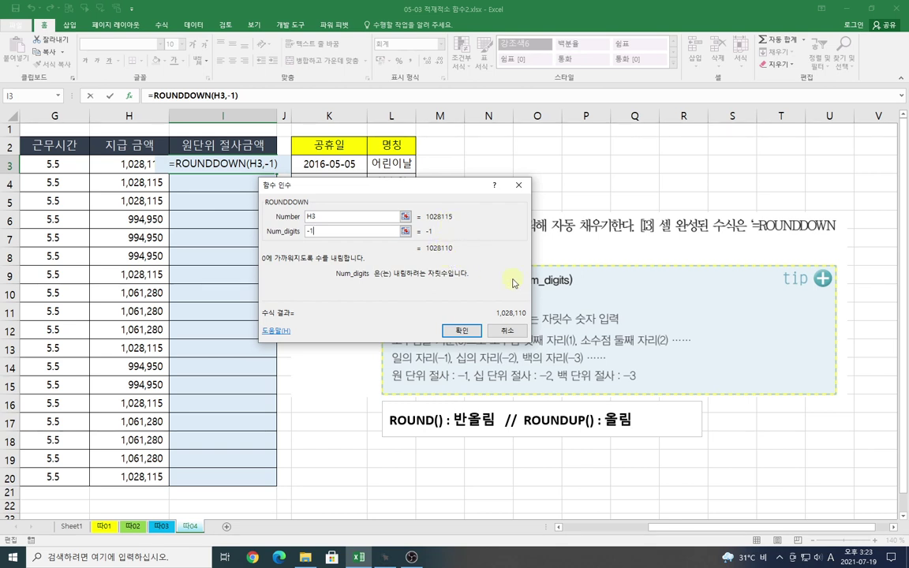
click(469, 331)
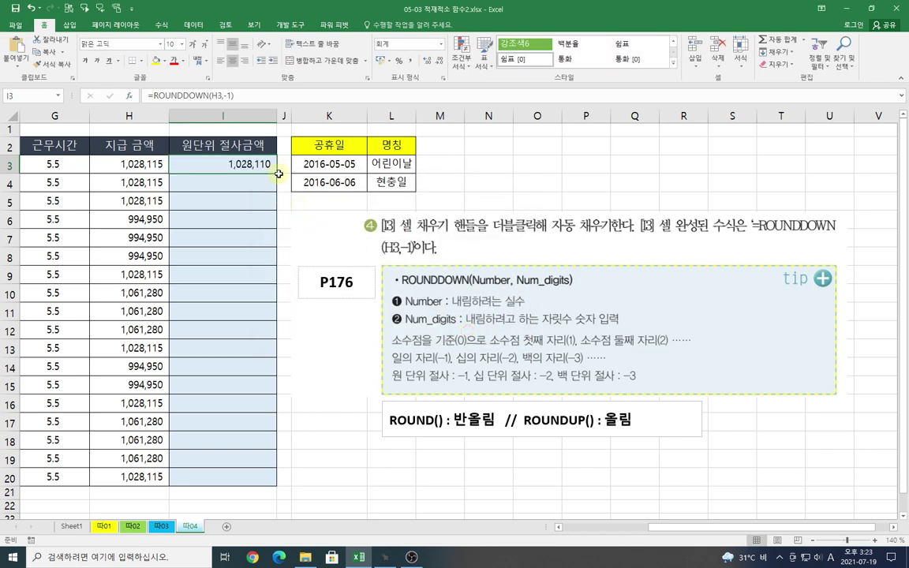
Step: Fill the ROUNDDOWN formula from I3 down through I20 in the 원단위 절사금액 column
drag(277, 172, 265, 485)
click(325, 485)
click(315, 438)
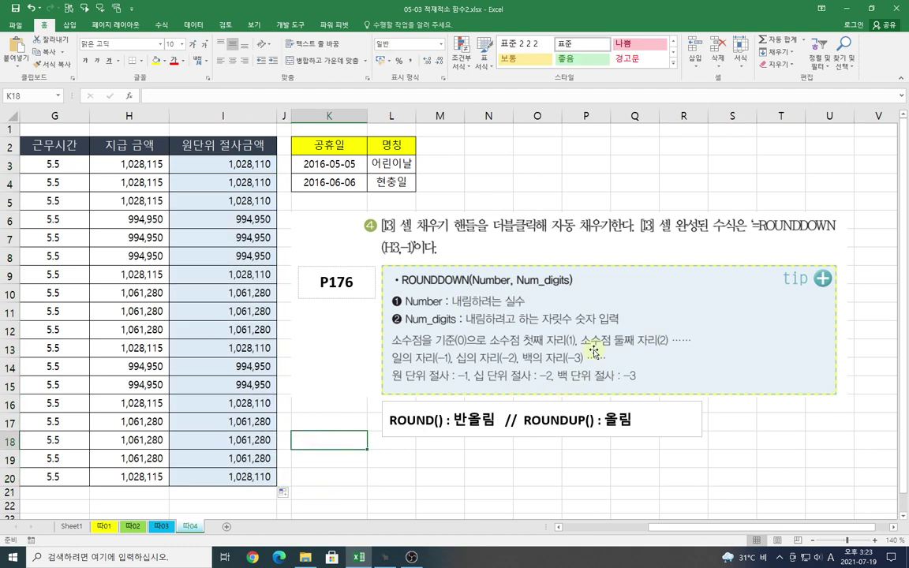
click(440, 164)
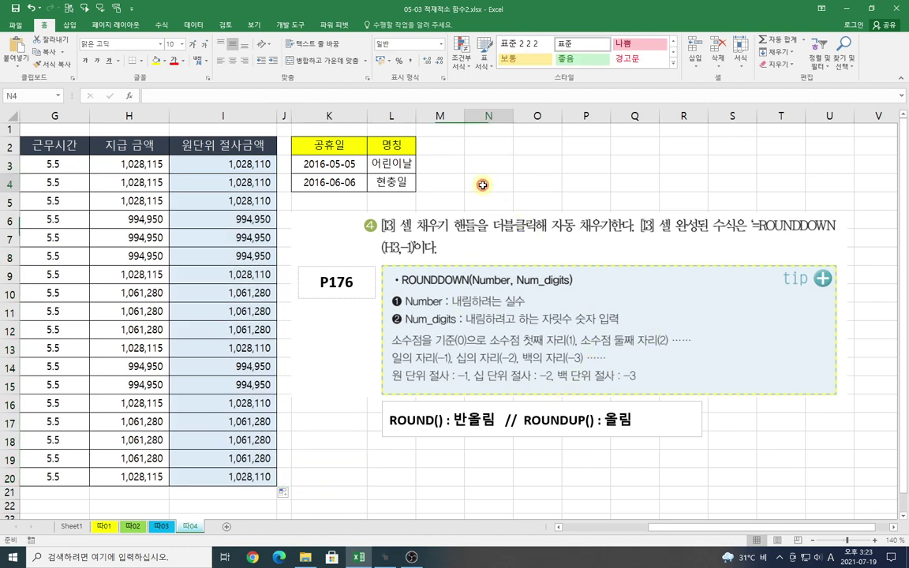
click(322, 475)
click(323, 456)
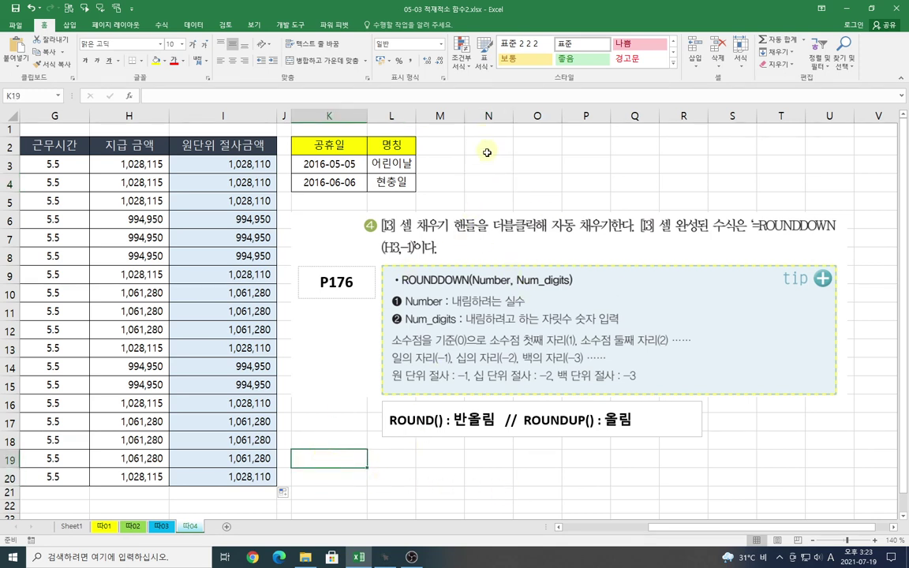
click(489, 157)
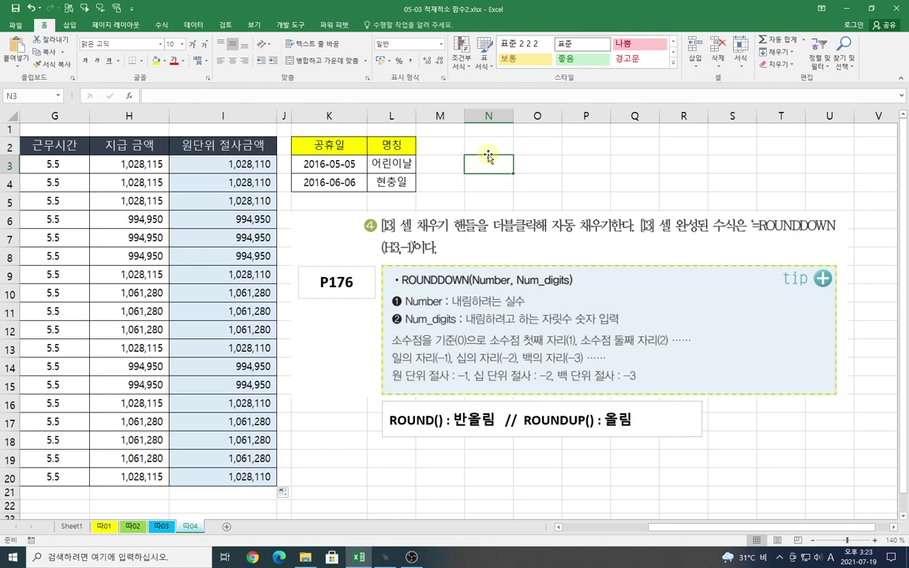